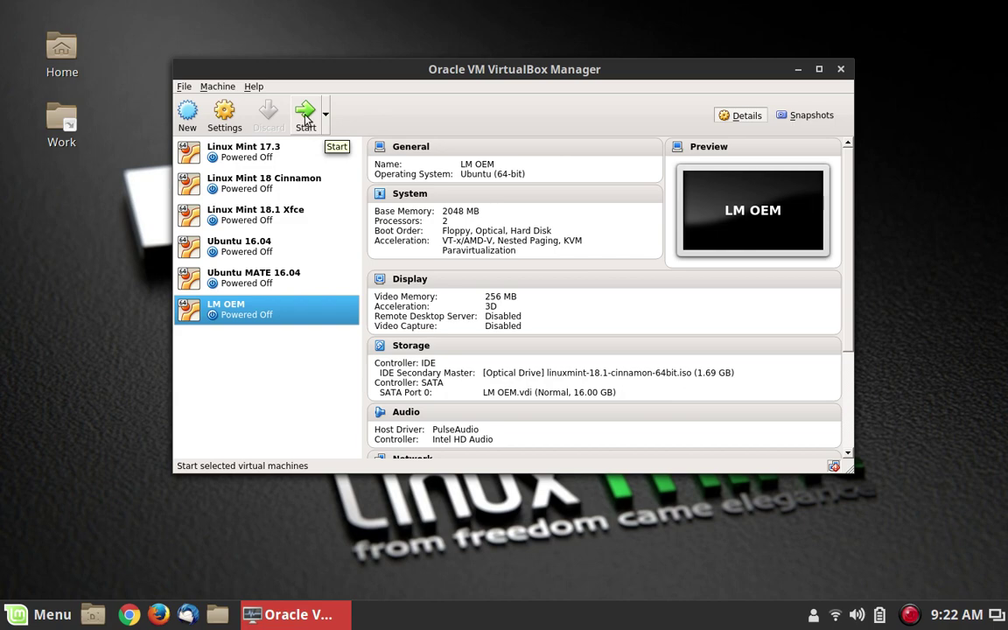
Start the LM OEM virtual machine and interrupt the boot countdown to reach the boot menu
left_click(306, 120)
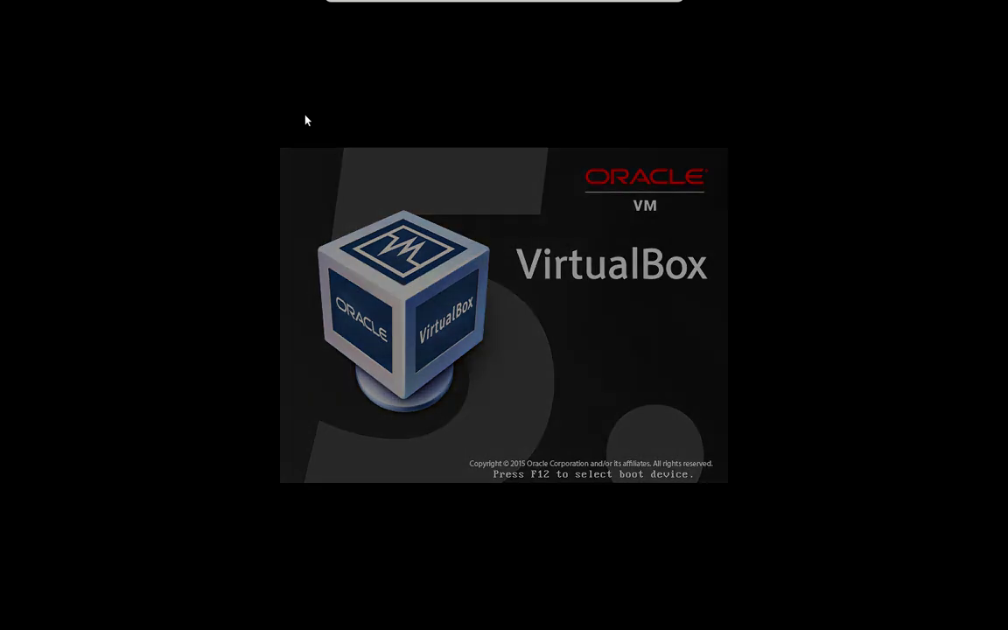
key("space")
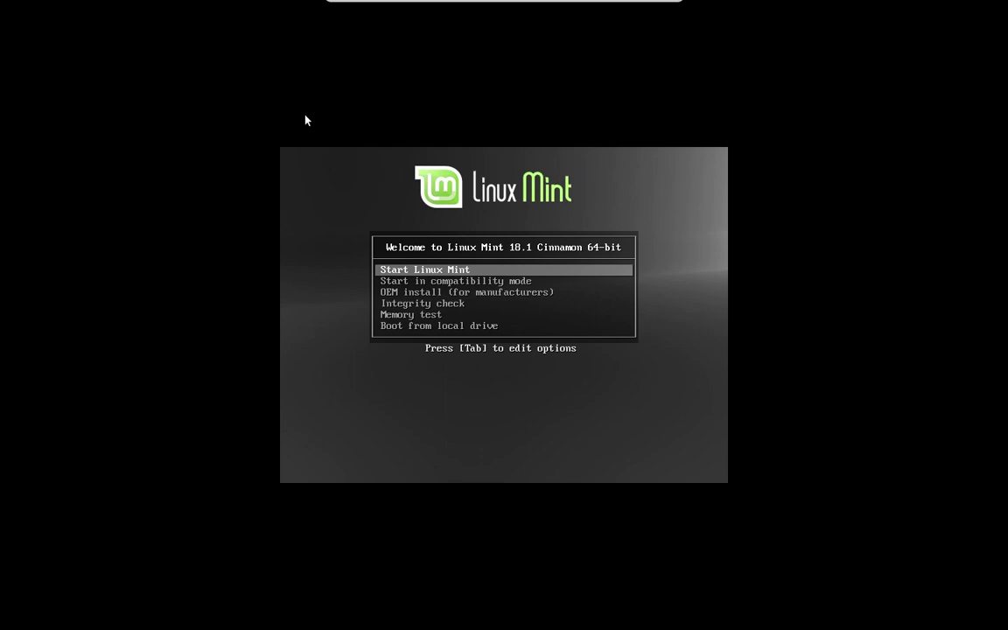
Launch 'OEM install (for manufacturers)' from the Linux Mint boot menu
key("Down")
key("Down")
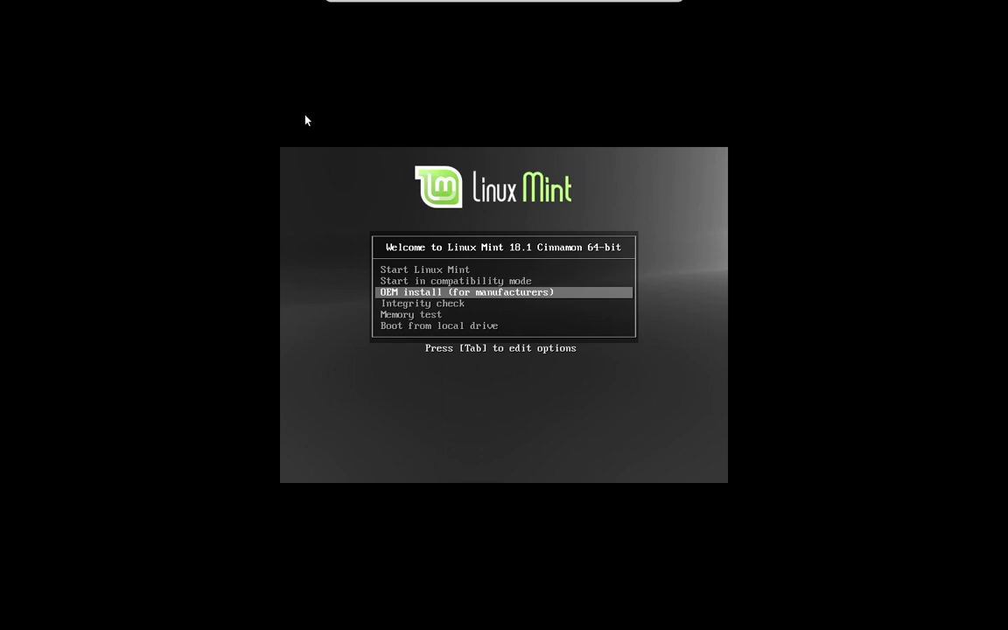
key("Return")
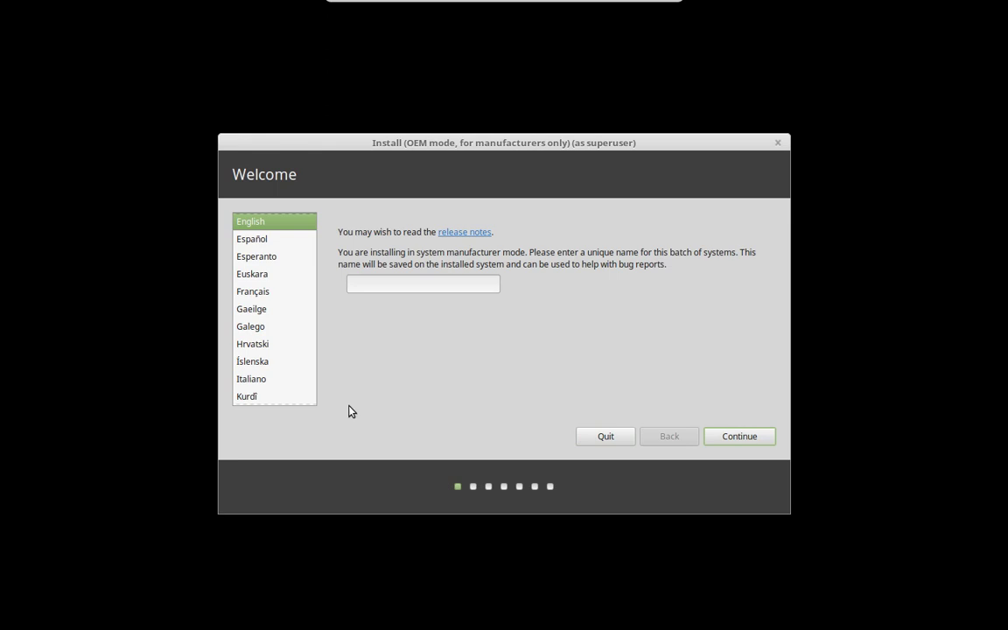
Enter EzeeLinux as the OEM batch name on the Welcome page
left_click(407, 284)
type("EzeeLinux")
Continue past the Welcome and Preparing to install pages to the Installation type page
left_click(725, 441)
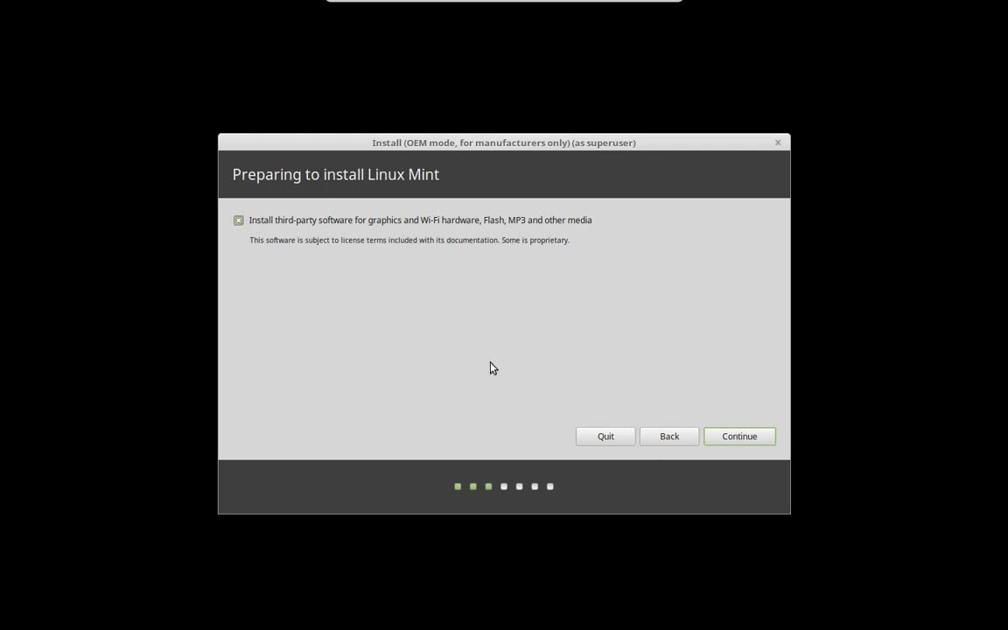
left_click(741, 438)
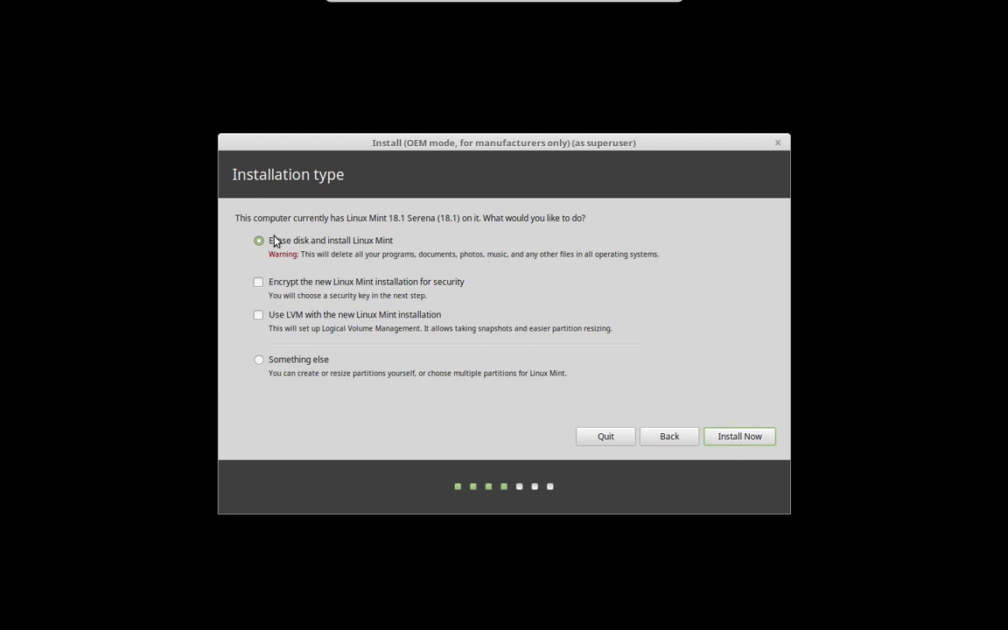
Install with 'Erase disk and install Linux Mint' and confirm writing the partition changes to disk
left_click(735, 436)
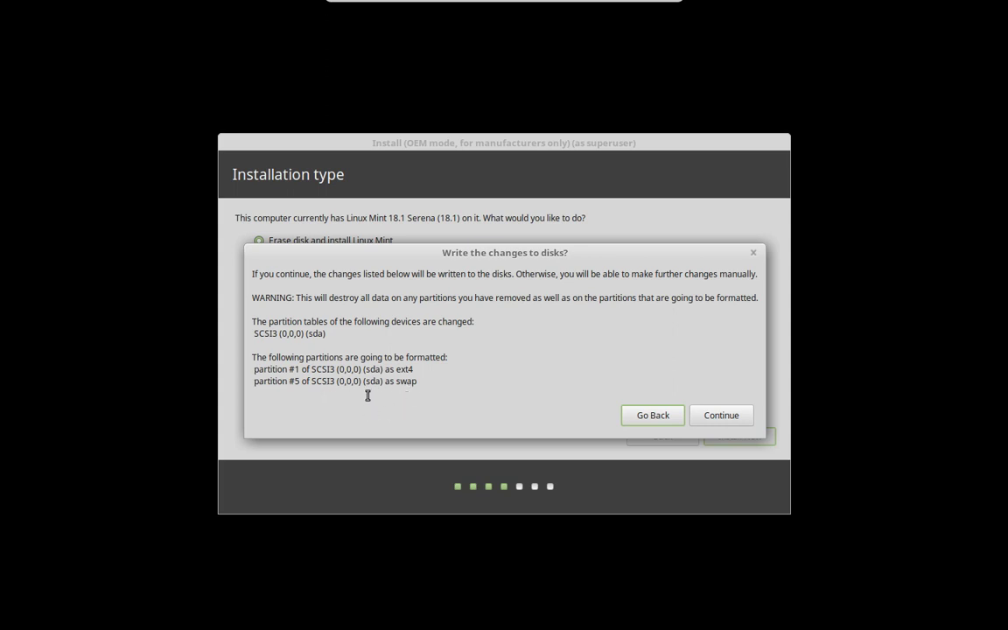
left_click(716, 415)
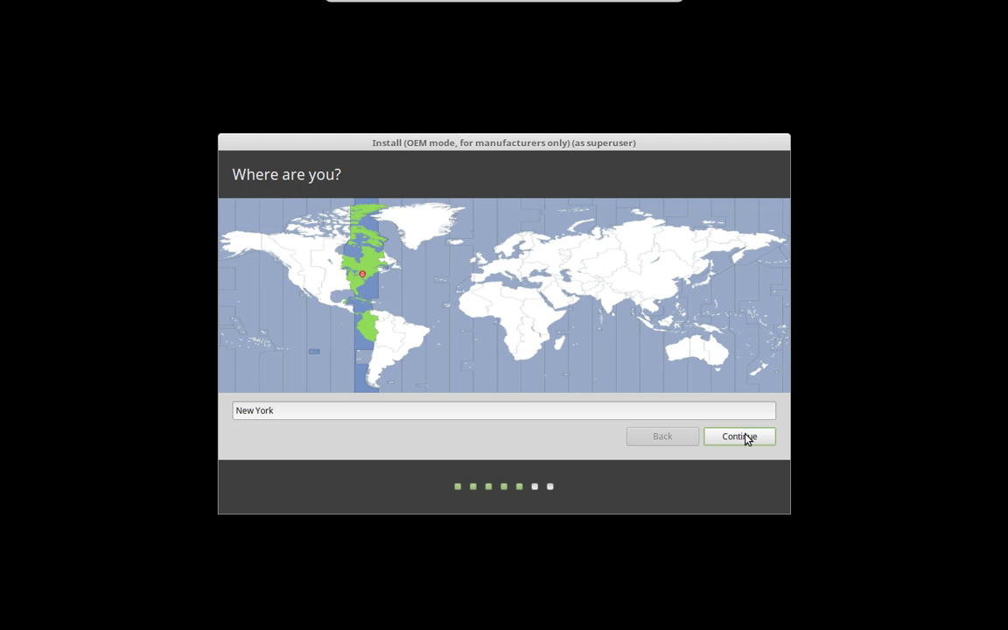
Accept New York as the location and English (US) as the keyboard layout
left_click(745, 437)
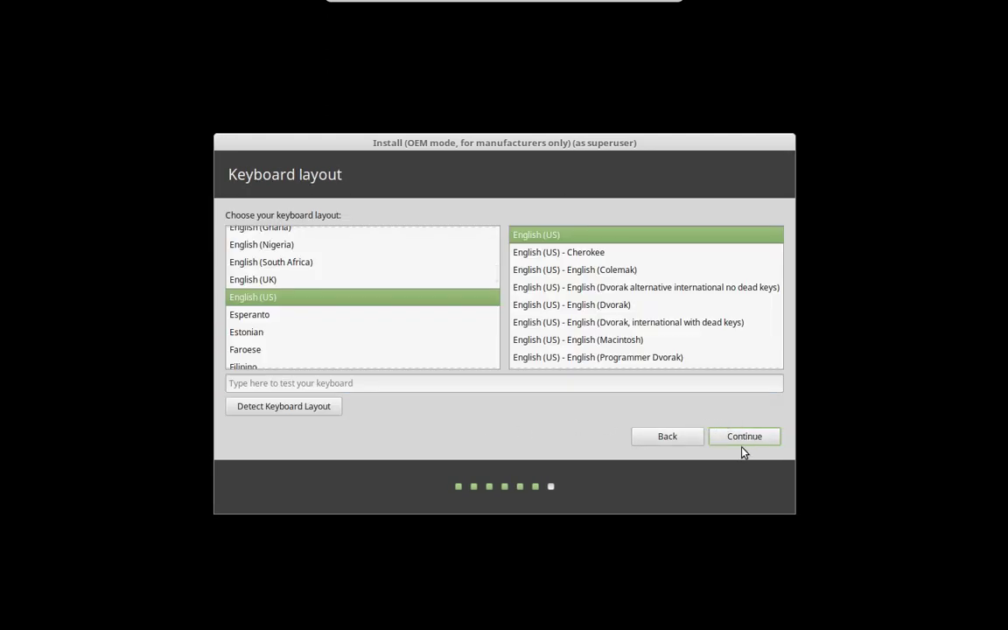
left_click(746, 438)
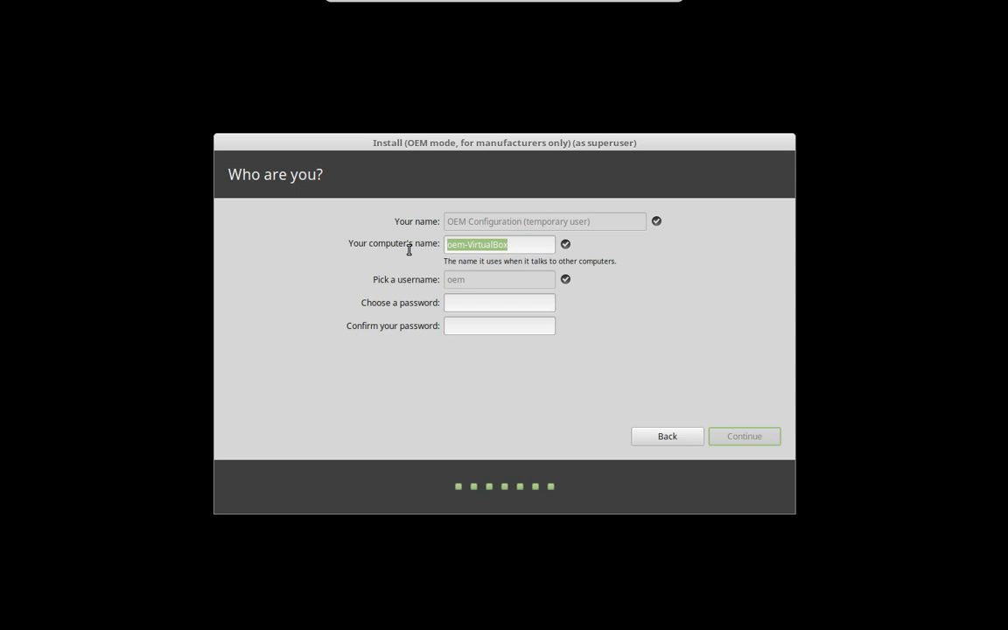
Name the computer LM18, set and confirm the account password, and begin installing
type("LM")
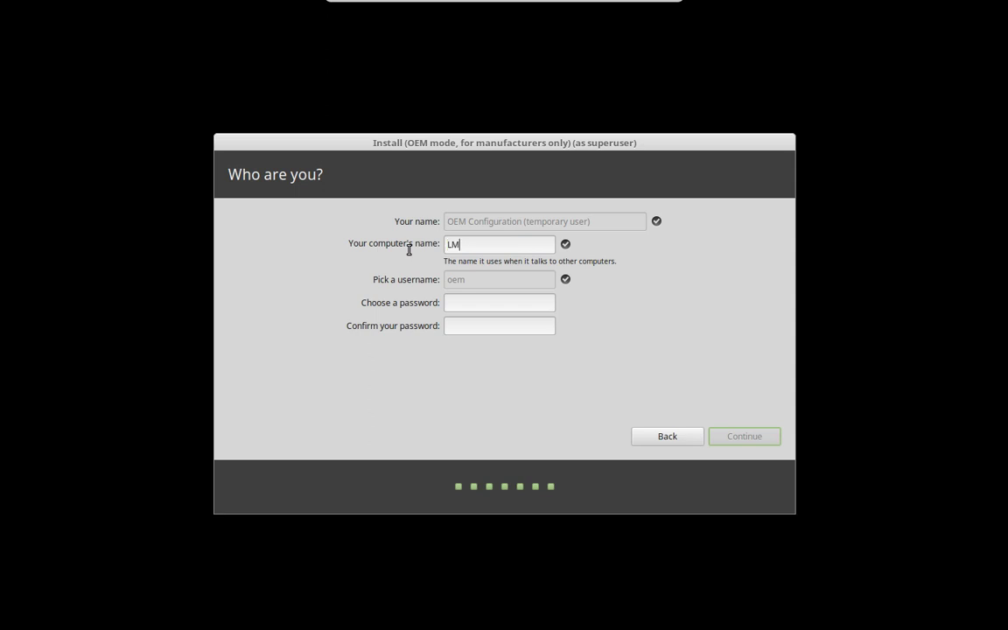
type("18")
left_click(472, 303)
type("••••••••")
left_click(504, 331)
type("••••••••")
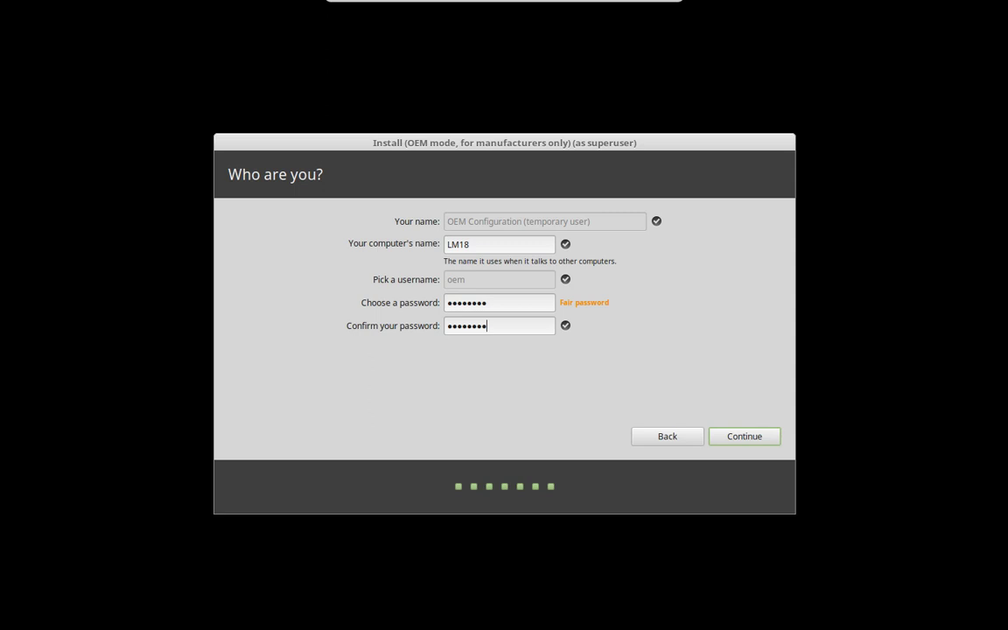
left_click(745, 437)
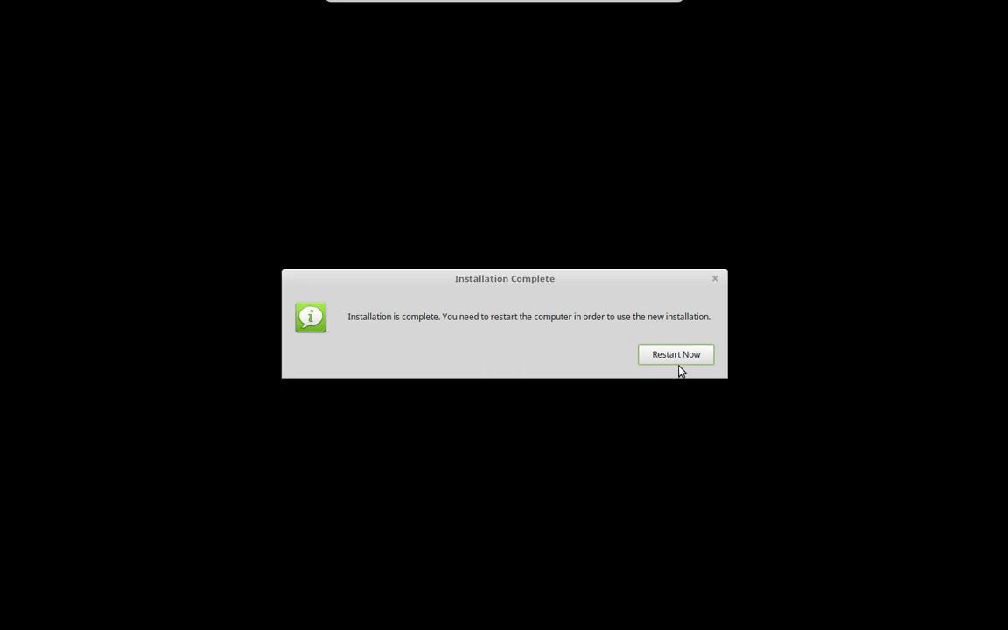
Restart the VM after installation and confirm the installation medium has been removed
left_click(675, 355)
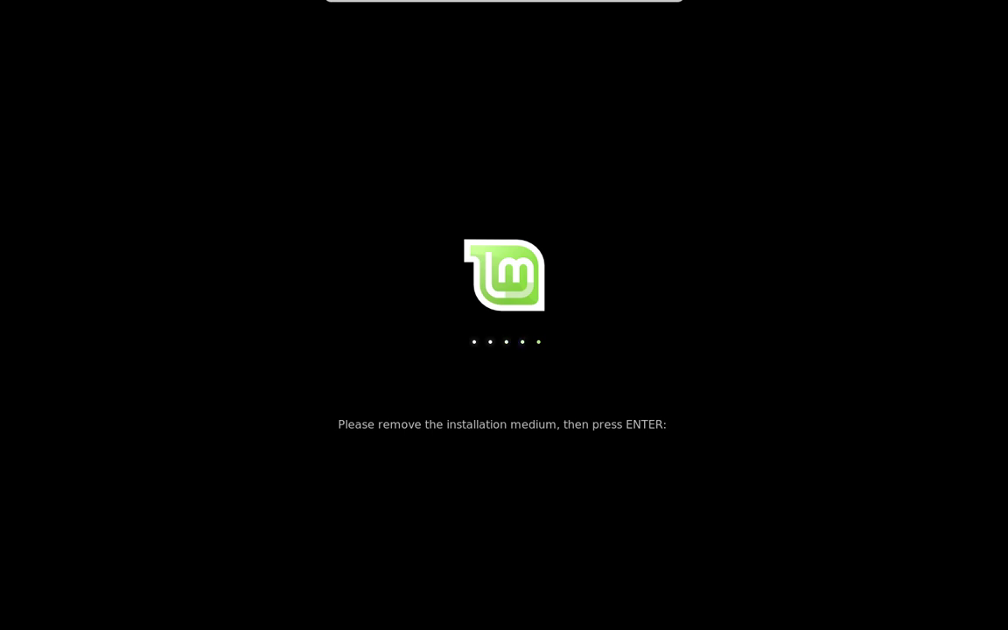
key("Return")
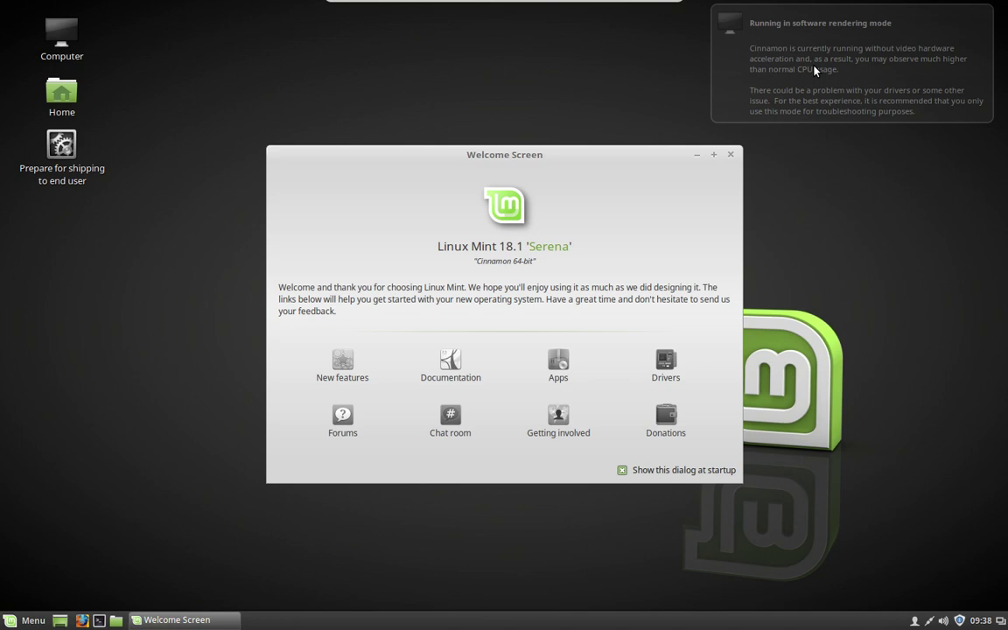
Dismiss the 'Running in software rendering mode' notification on the Linux Mint desktop
left_click(813, 70)
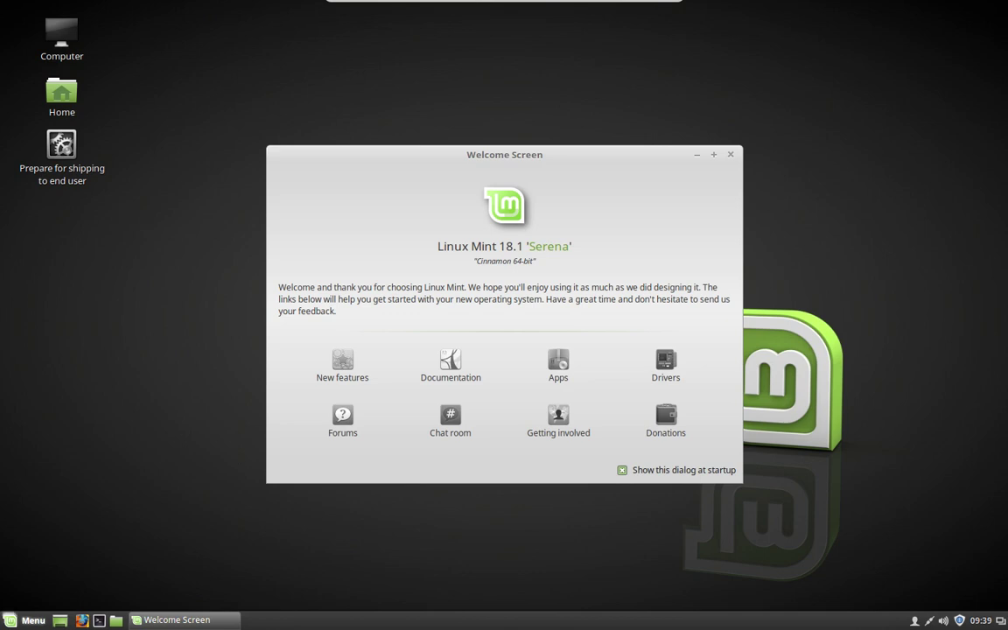
Raise the Fonts text scaling factor to 1.3 and return to the System Settings overview
left_click(27, 619)
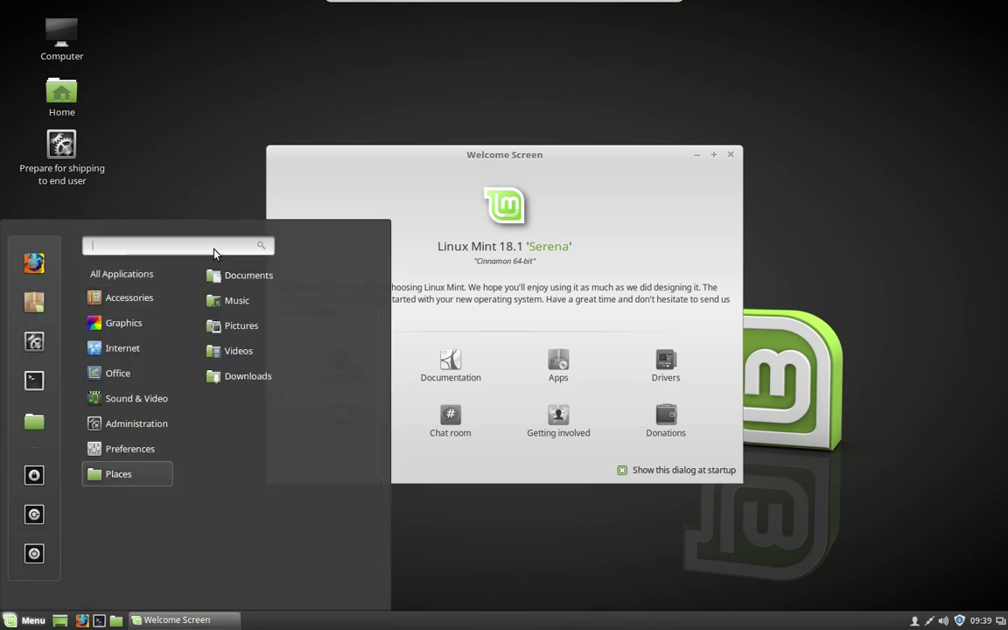
type("fonts")
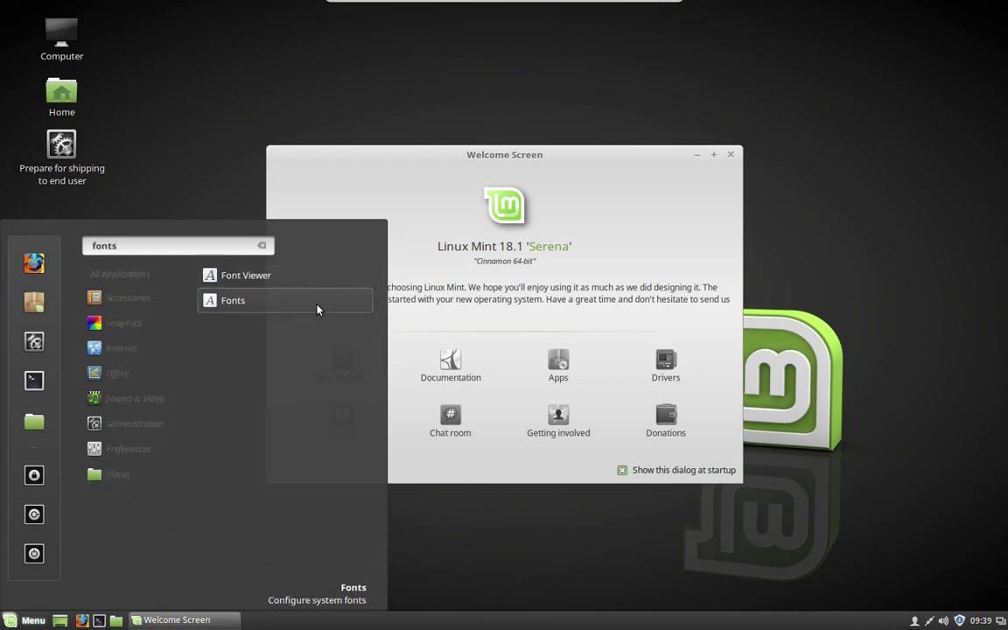
left_click(318, 308)
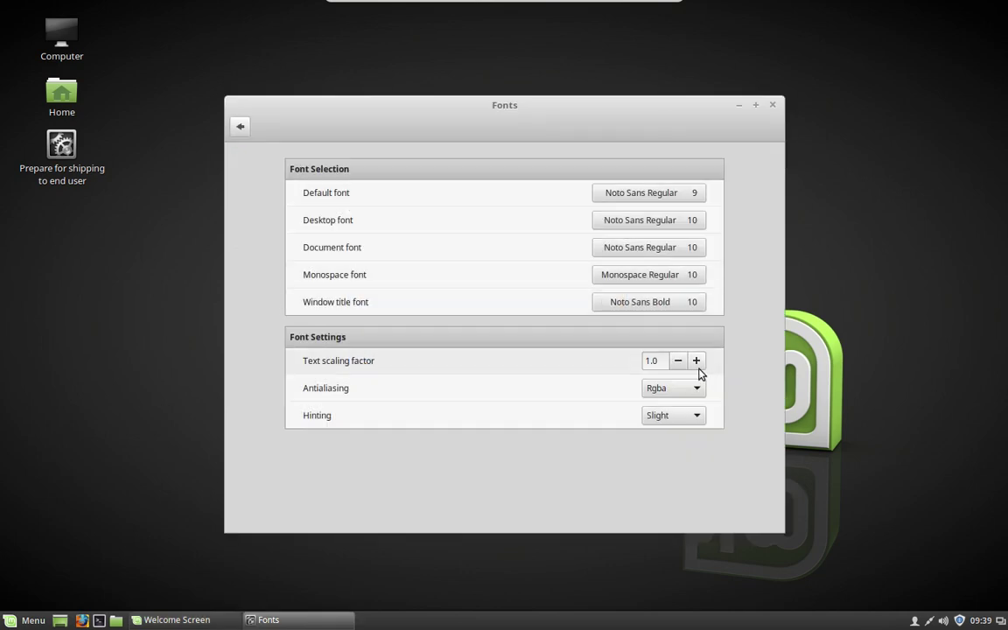
left_click(697, 361)
left_click(697, 364)
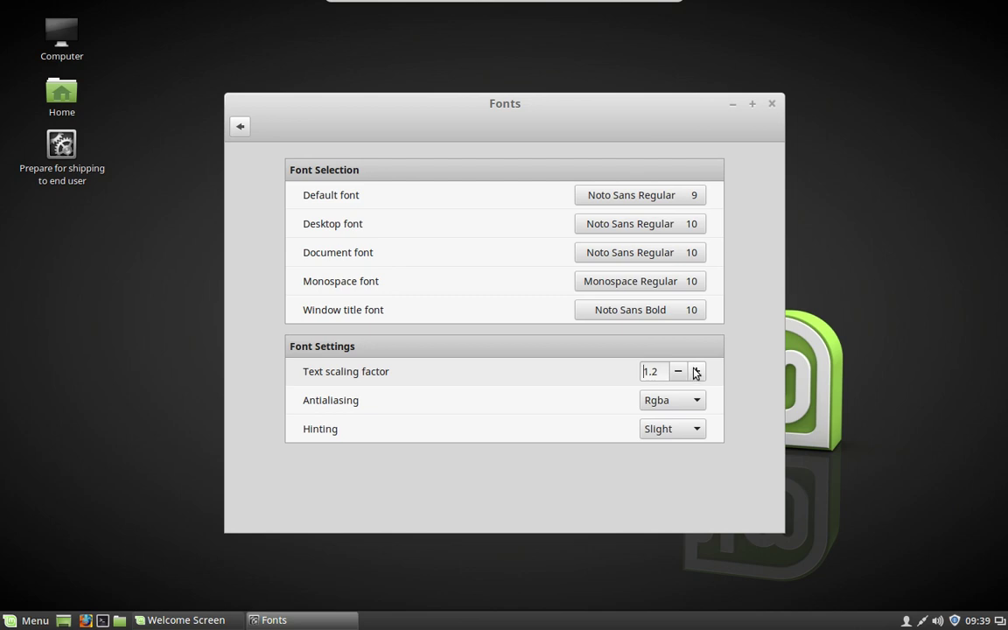
left_click(696, 372)
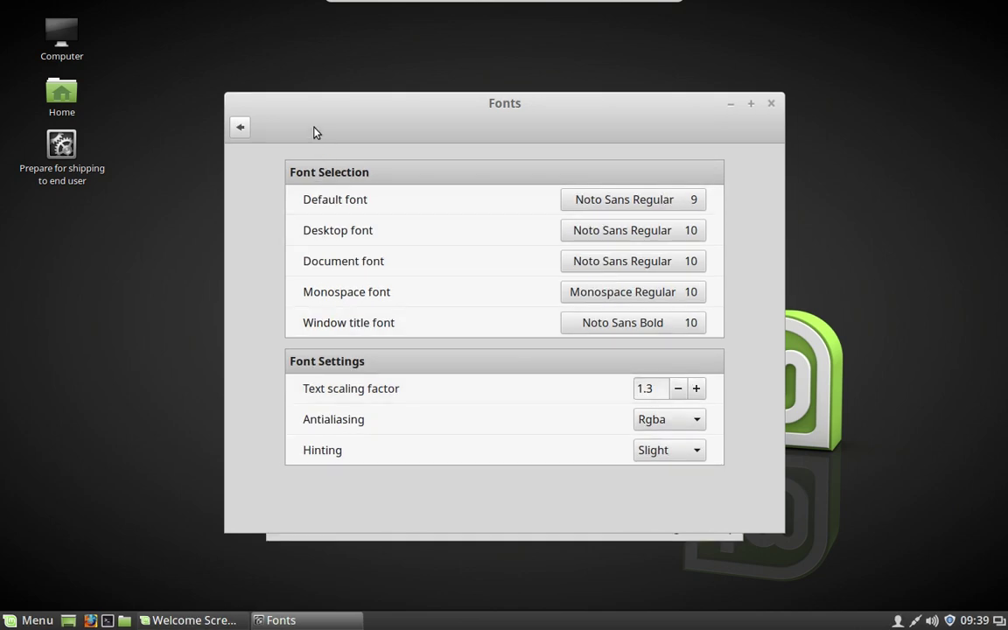
left_click(242, 131)
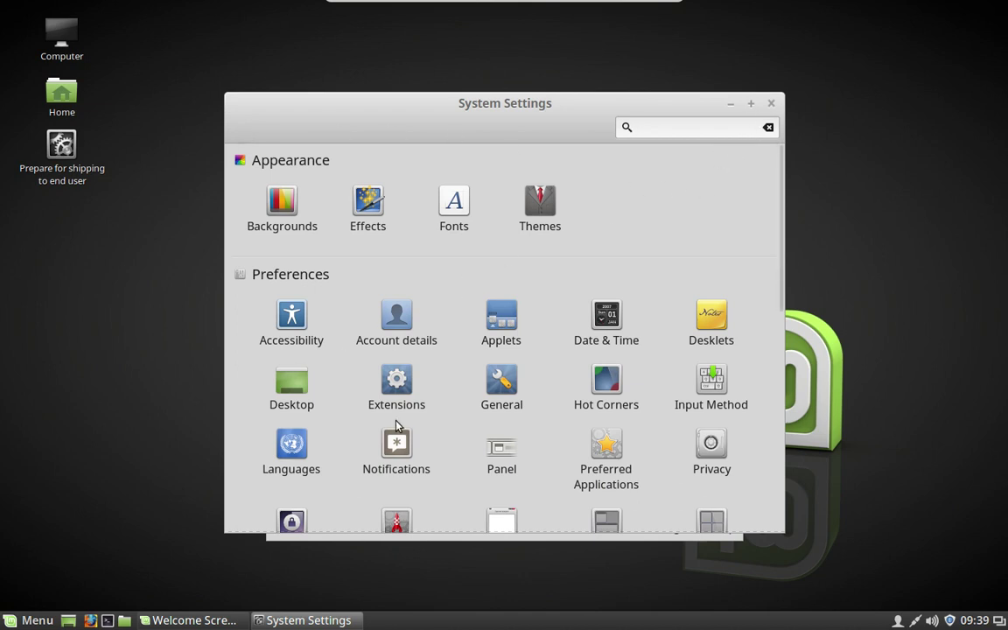
Close System Settings and launch Update Manager from the system-tray shield icon
scroll(428, 453, "down", 5)
scroll(427, 453, "up", 5)
left_click(770, 106)
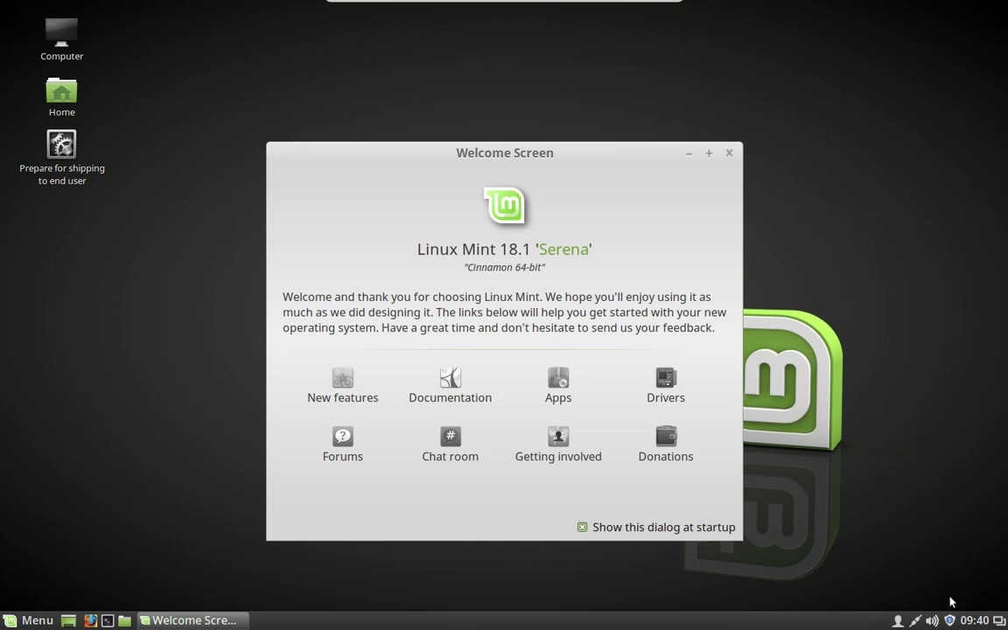
left_click(949, 621)
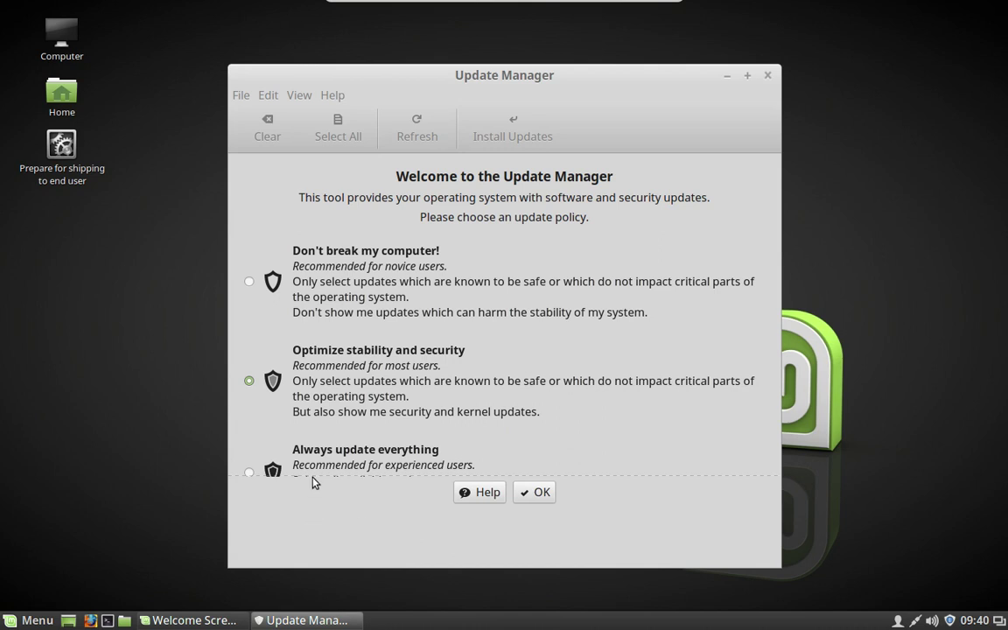
Choose the 'Always update everything' update policy and confirm it
left_click(295, 450)
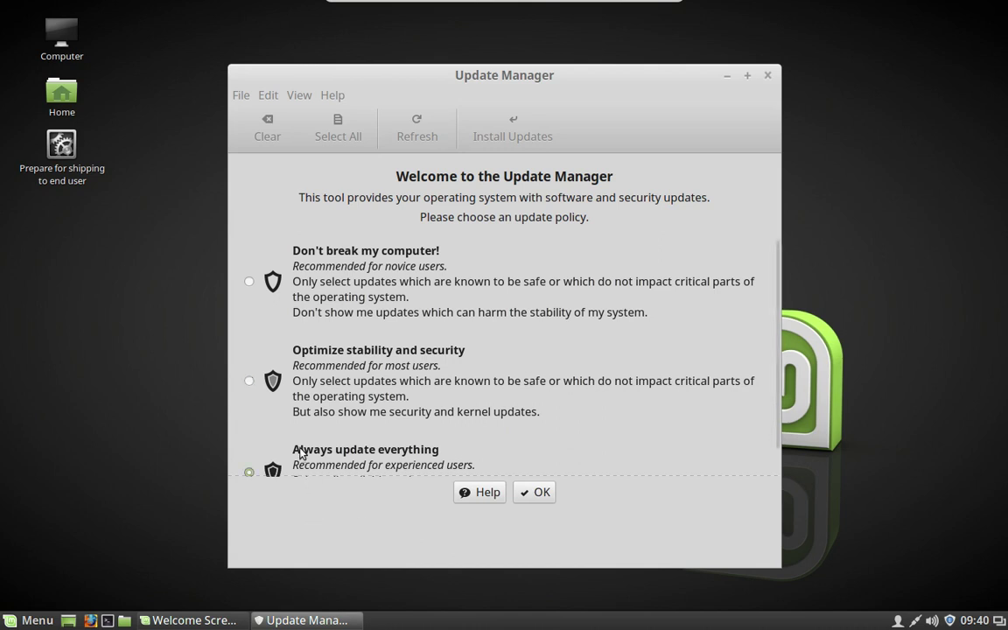
left_click(536, 492)
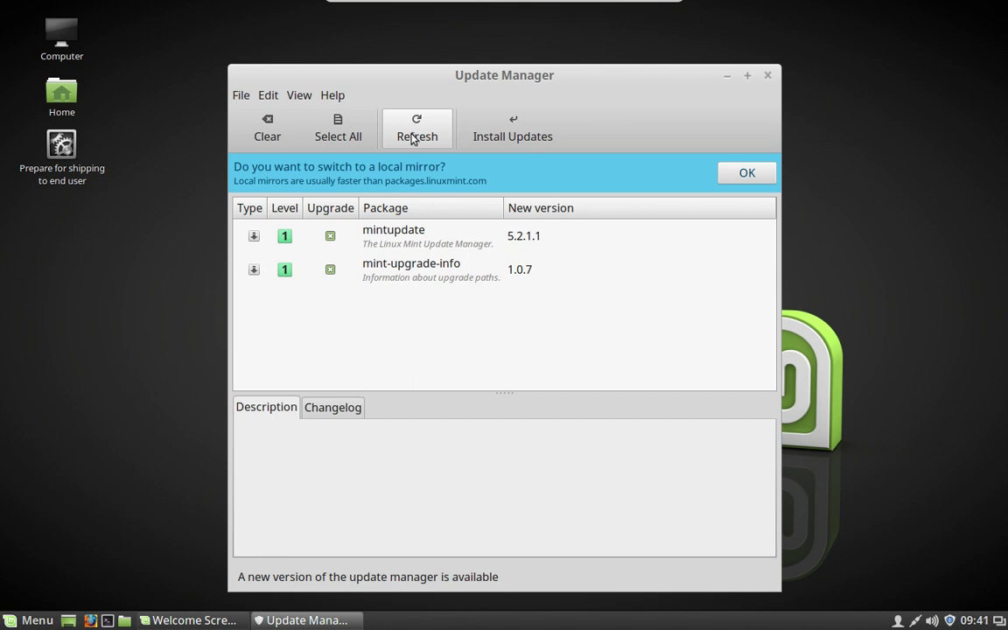
Refresh the update list and install Update Manager's own updates, authenticating with the account password
left_click(411, 136)
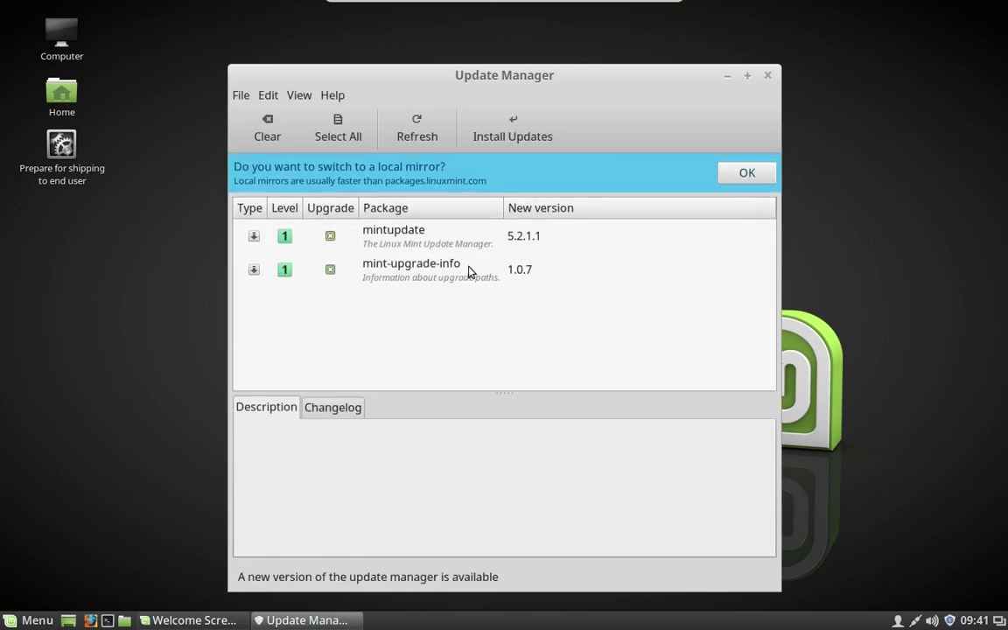
left_click(504, 129)
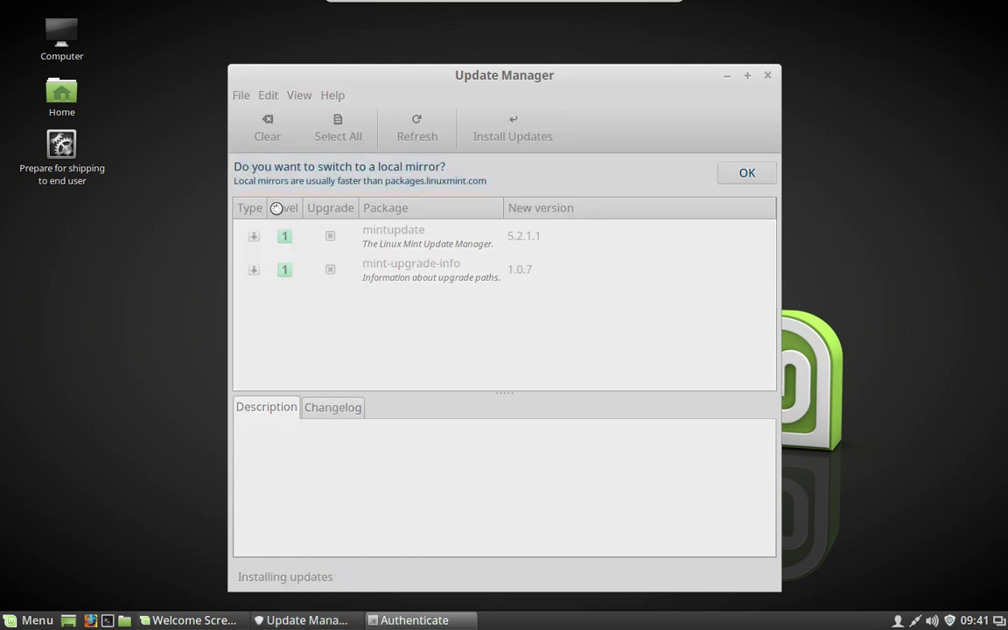
type("****")
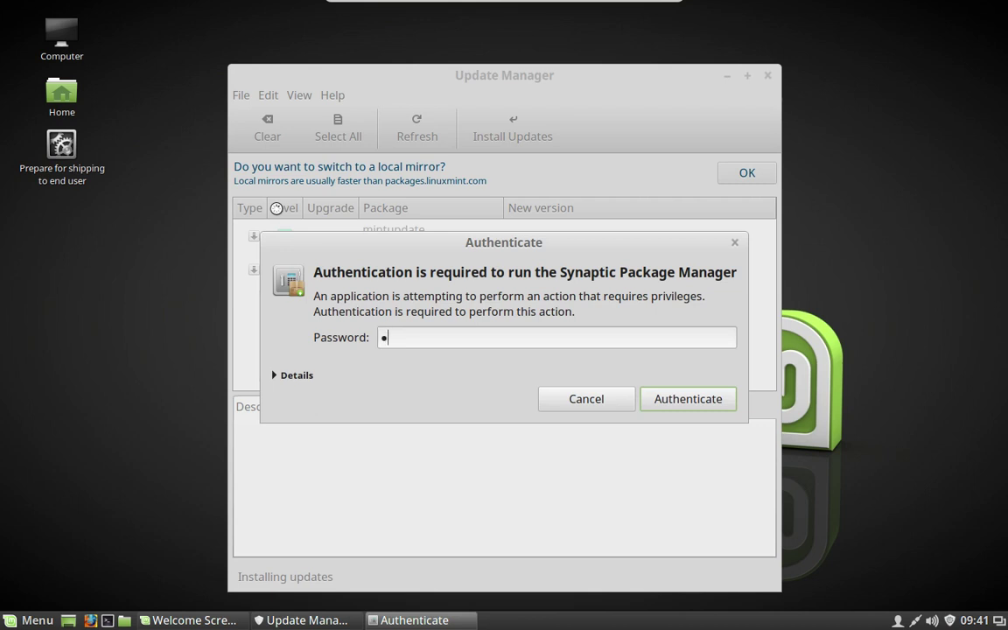
type("****")
key("Return")
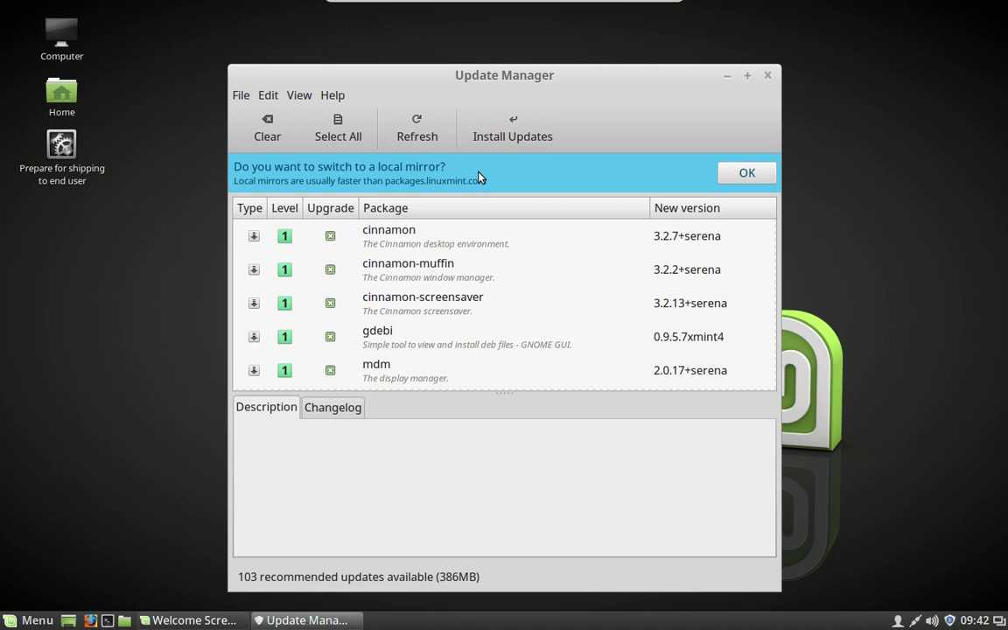
Install all 103 updates plus cinnamon-screensaver-pam-helper, keeping the existing /etc/grub.d/10_linux file
left_click(521, 127)
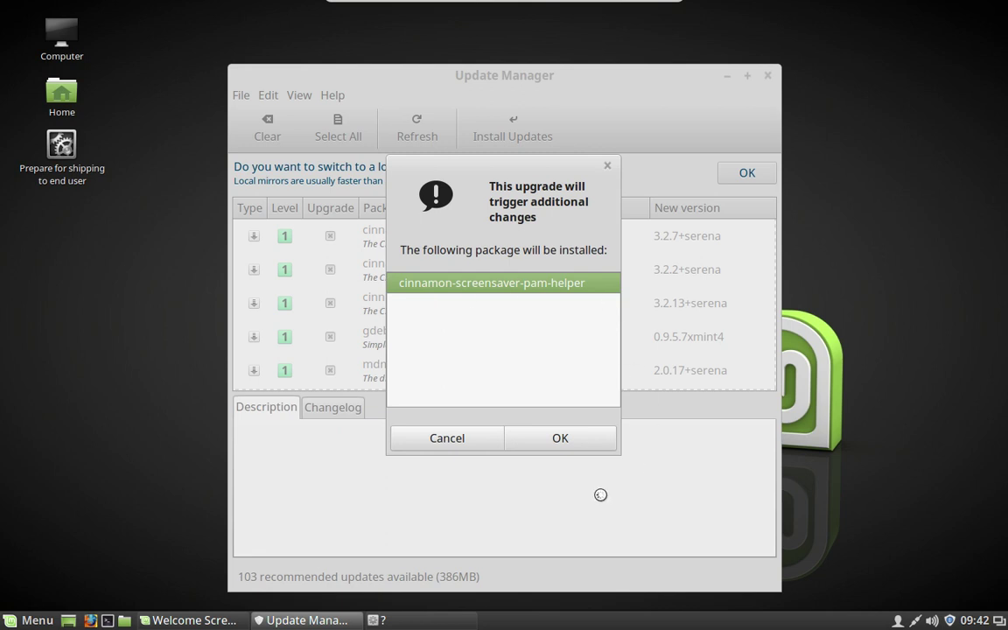
left_click(563, 437)
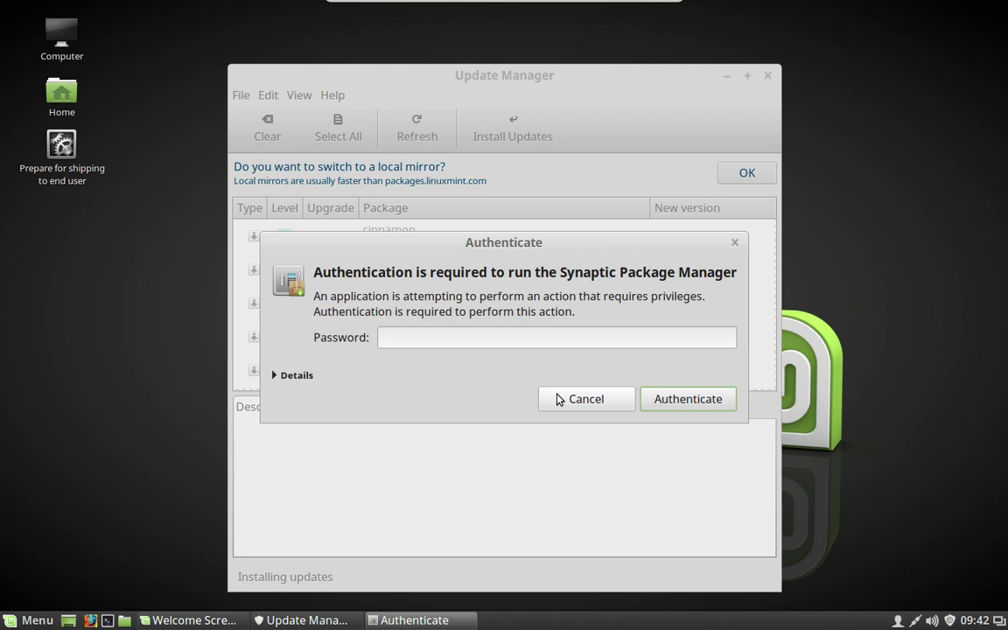
type("password")
key("Return")
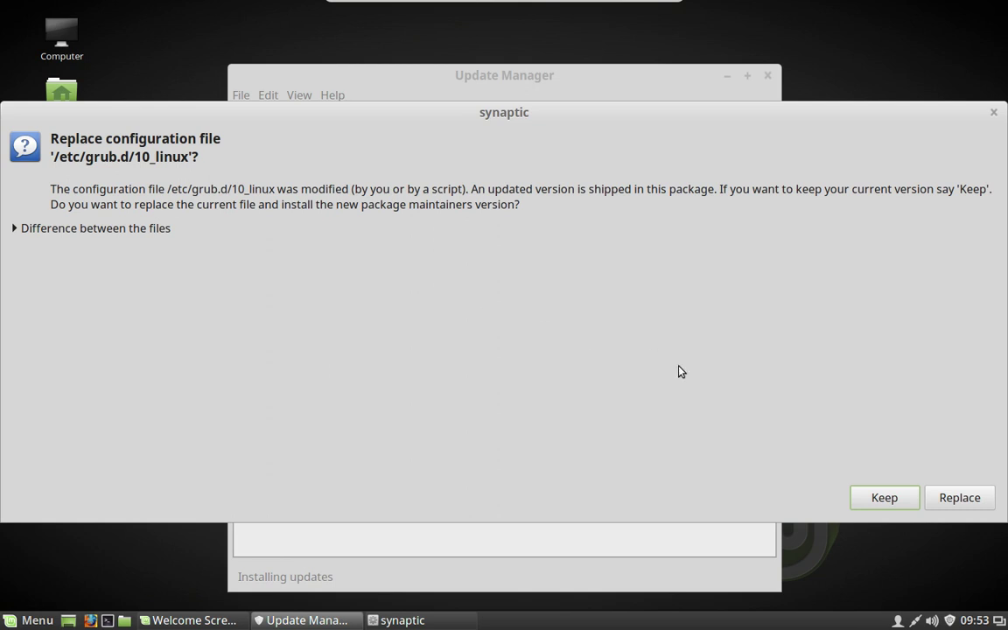
left_click(881, 498)
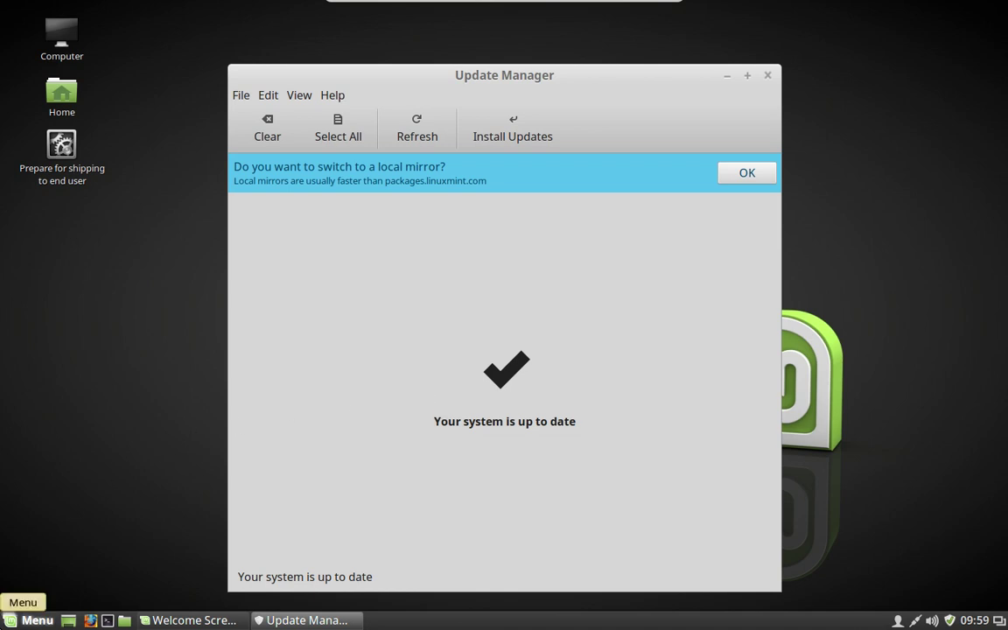
Restart the Mint guest through the Mint Menu's Quit session options
left_click(35, 619)
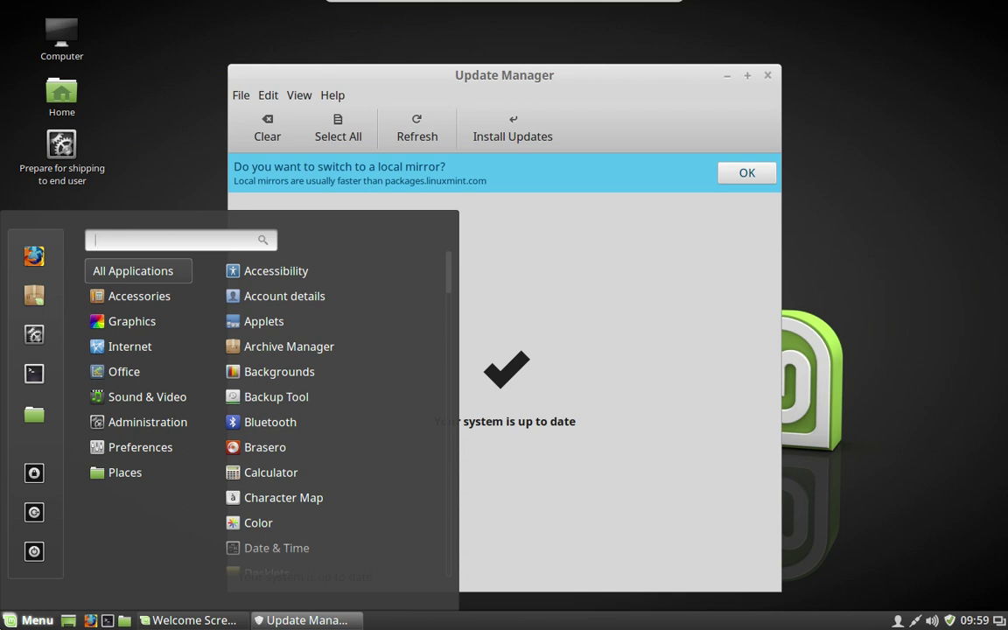
left_click(34, 550)
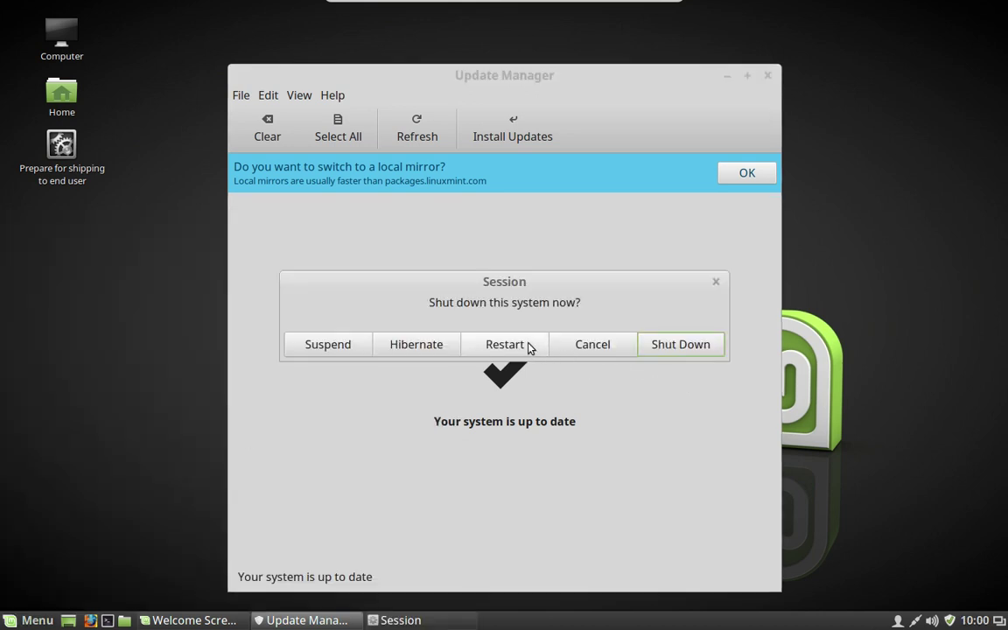
left_click(528, 349)
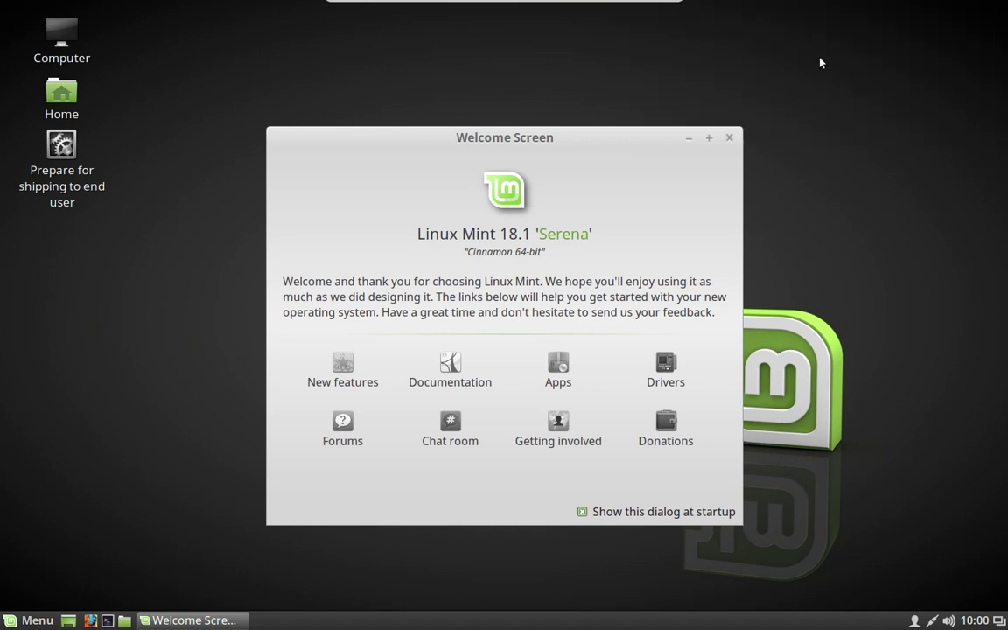
Dismiss the Welcome Screen and launch Driver Manager via a 'Driver' menu search, authenticating with the password
left_click(729, 139)
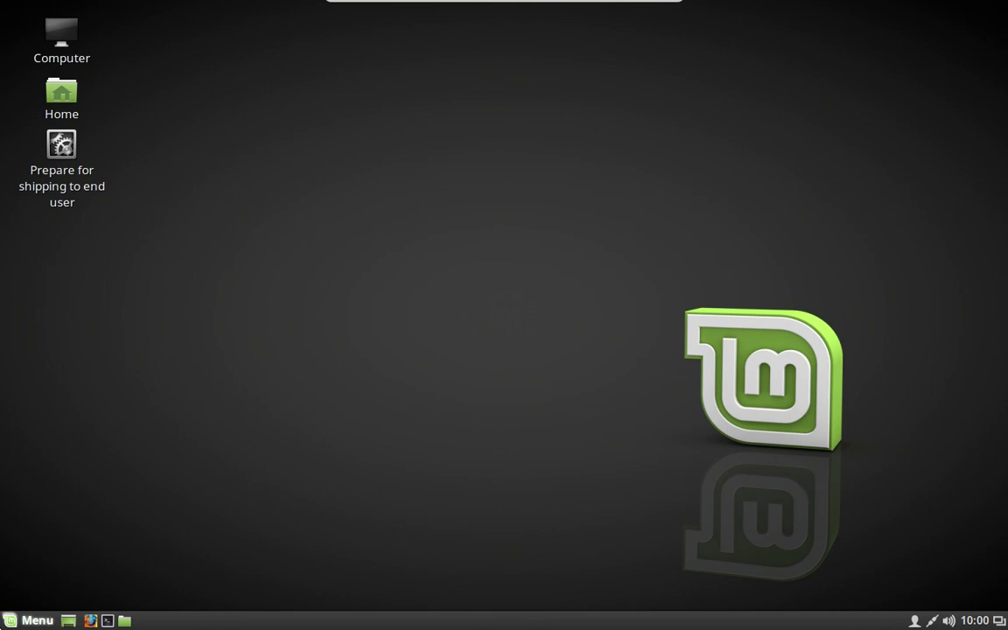
left_click(31, 620)
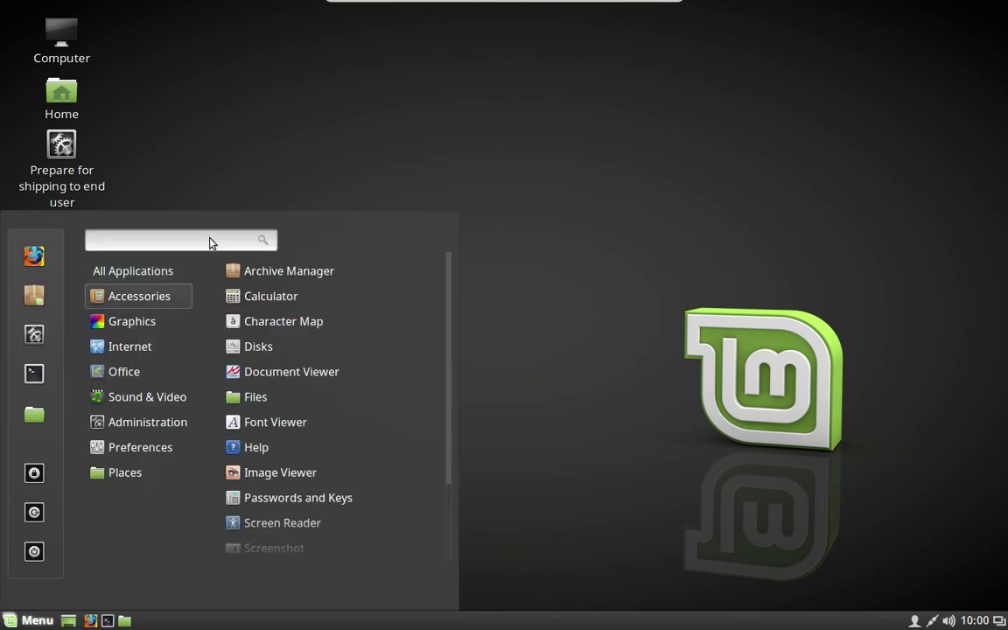
type("Driver")
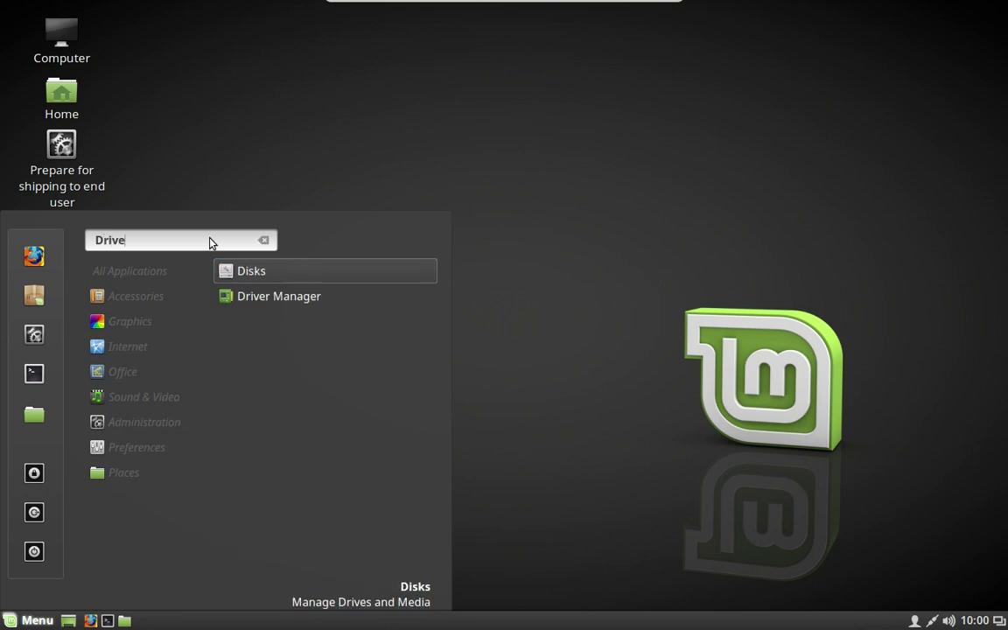
left_click(318, 278)
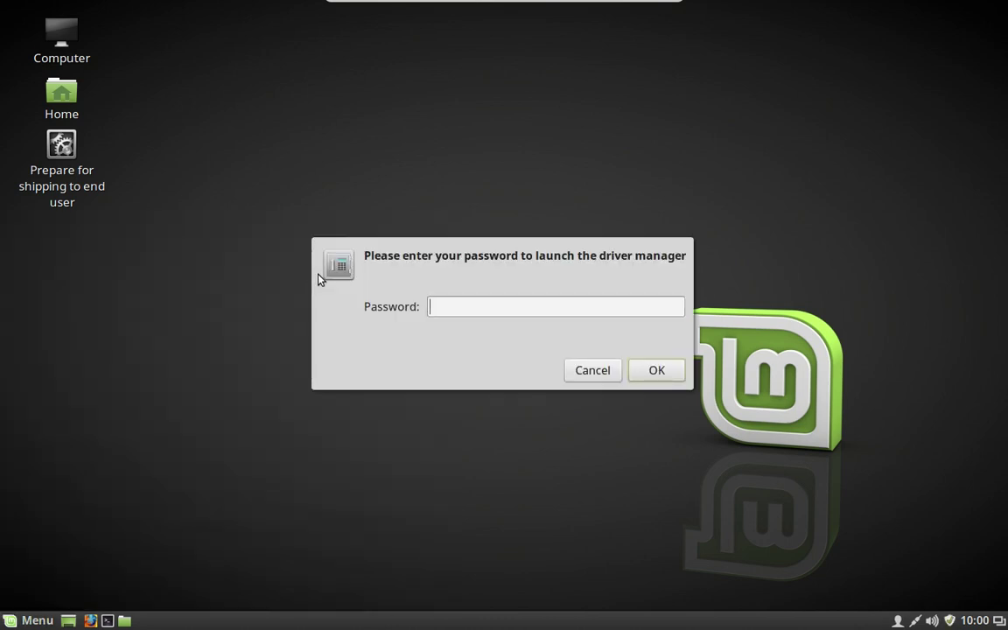
type("••••••••")
key("Return")
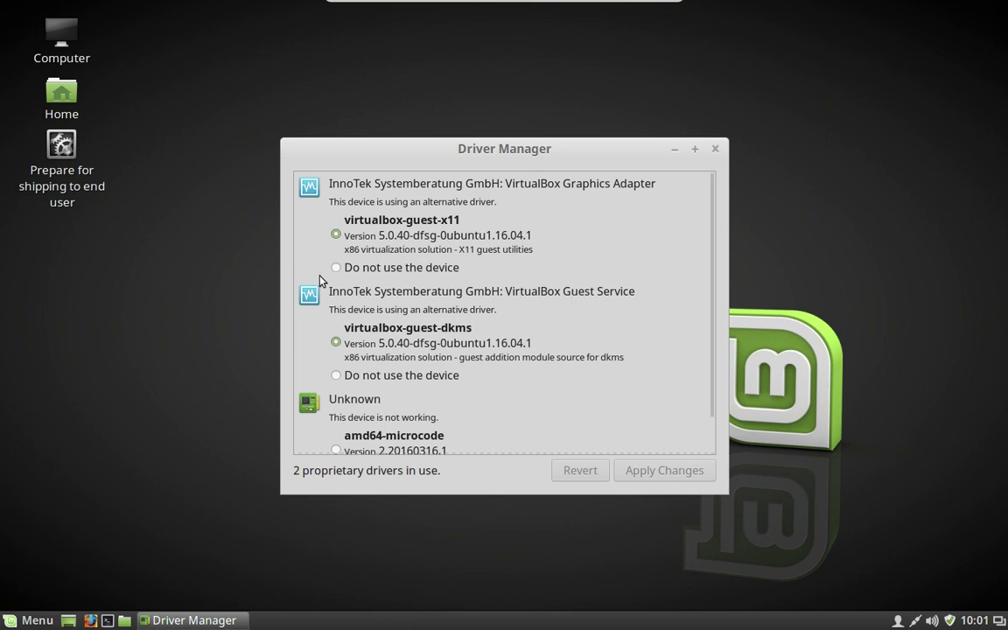
Switch the unknown device to the amd64-microcode driver, apply it, and close Driver Manager
scroll(455, 413, "down", 1)
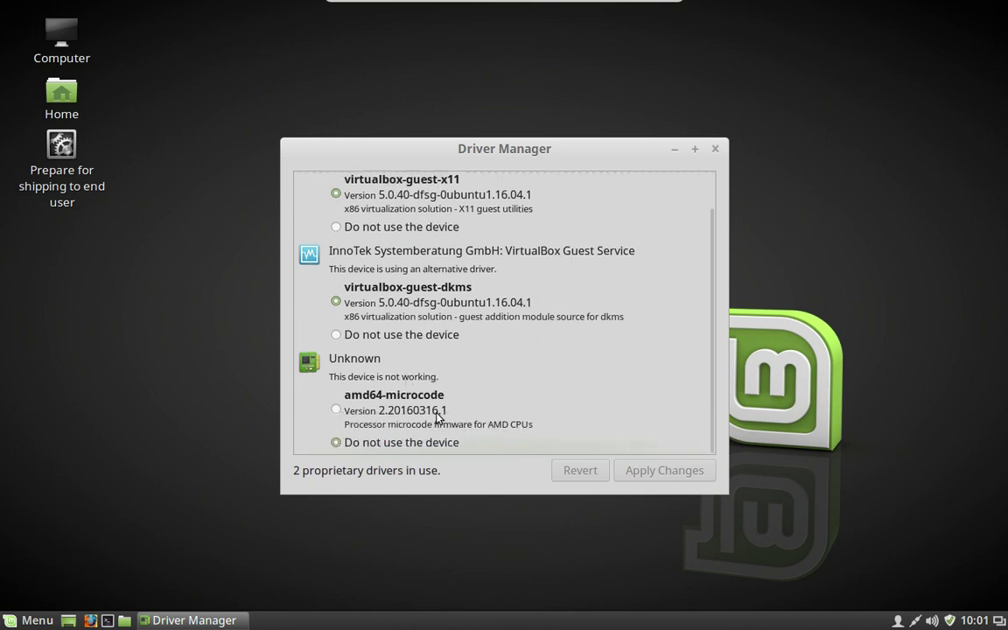
left_click(337, 409)
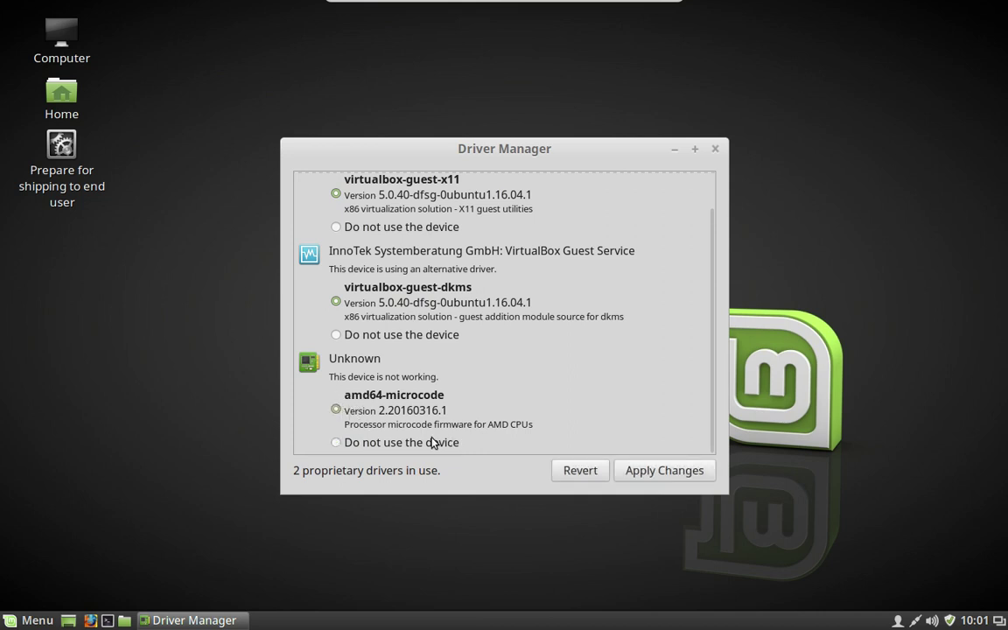
left_click(664, 480)
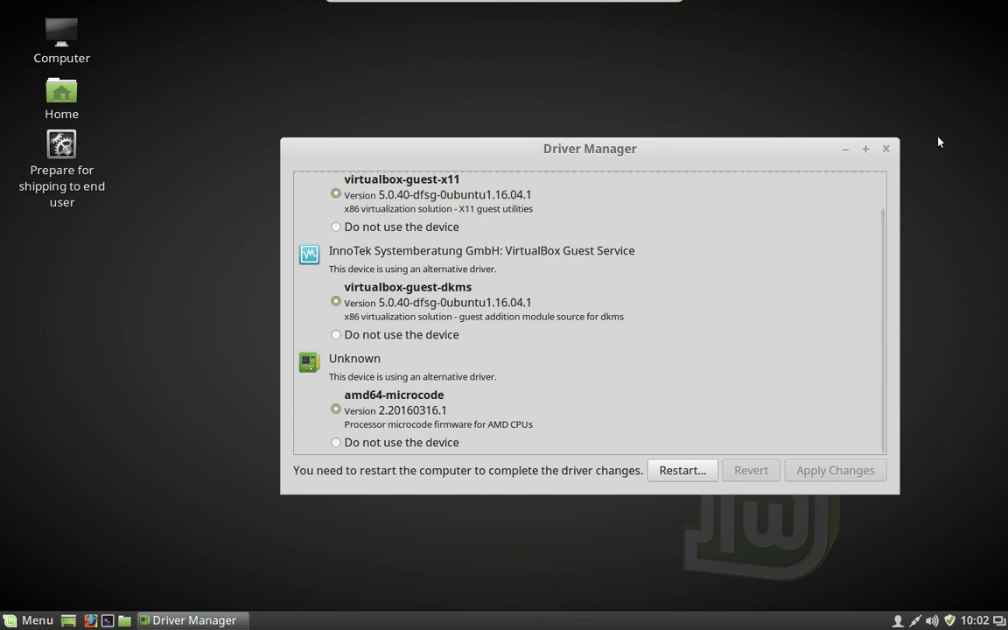
left_click(882, 150)
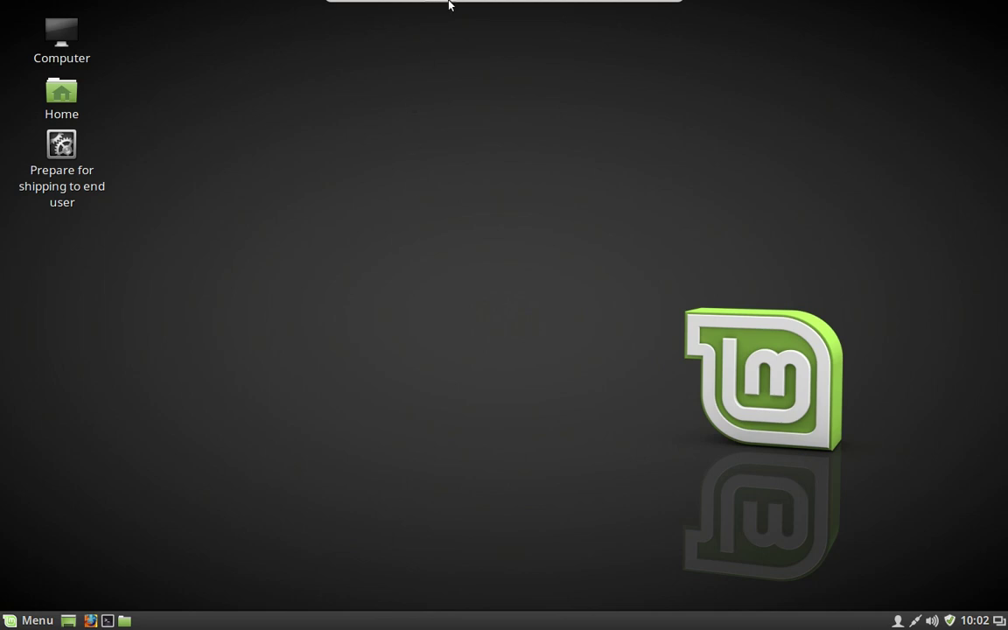
mouse_move(608, 5)
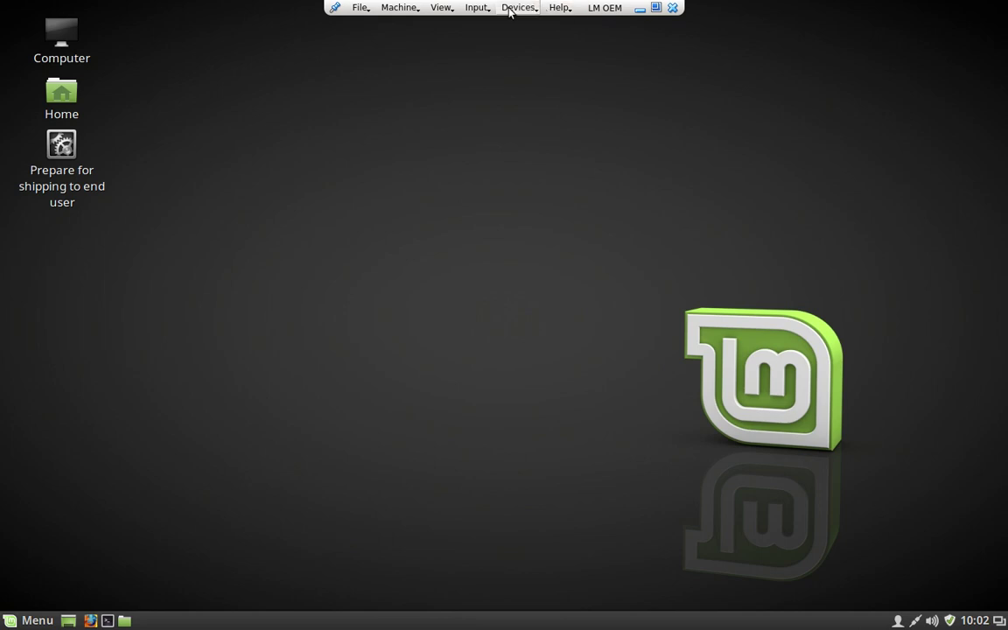
Insert the Guest Additions CD image from the VirtualBox Devices menu
left_click(515, 8)
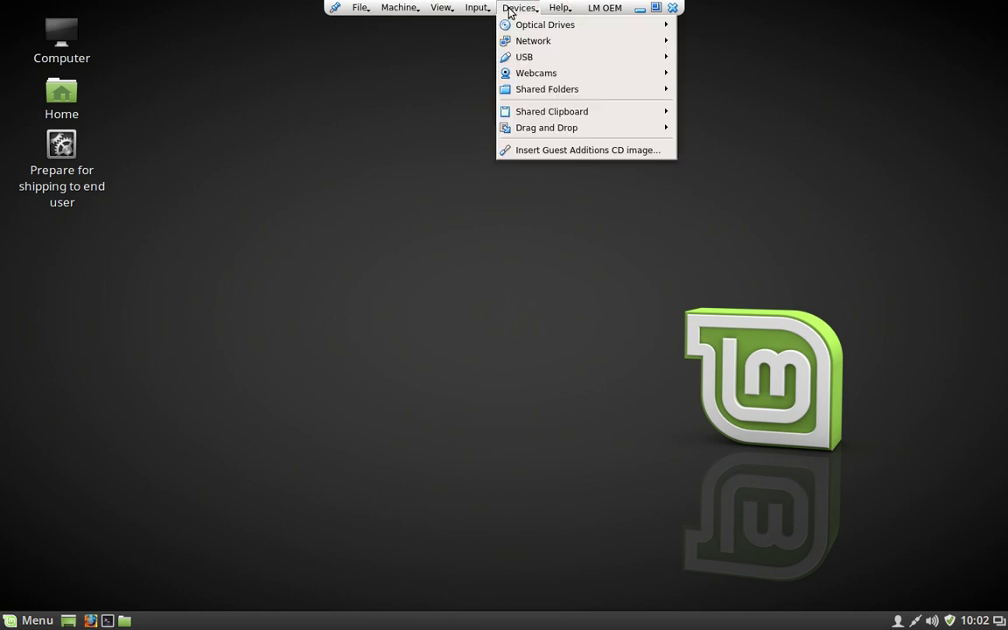
left_click(582, 153)
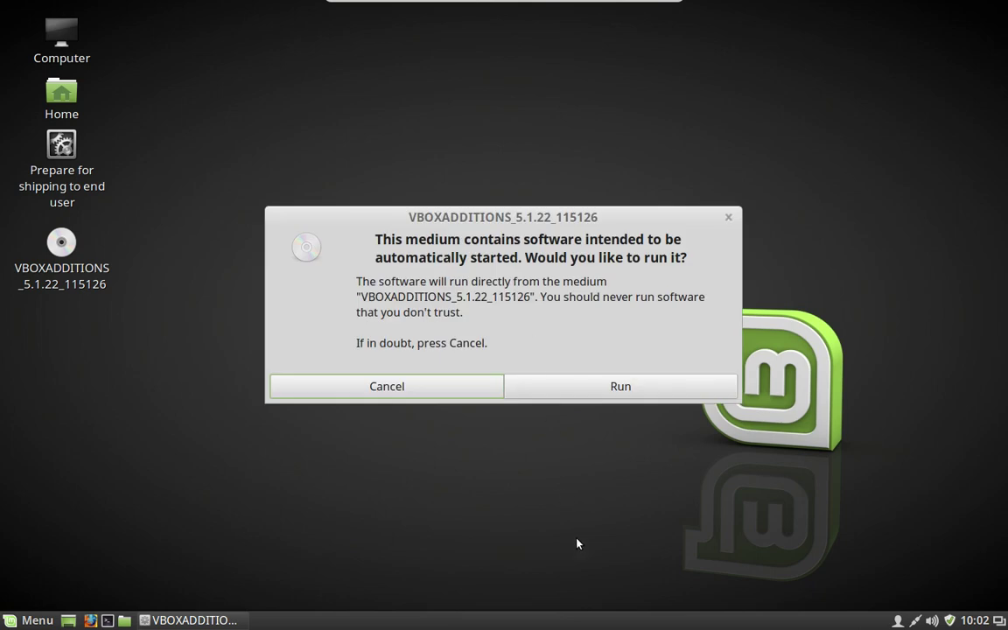
Run the Guest Additions 5.1.22 installer as superuser with the password and confirm with 'yes'
left_click(618, 389)
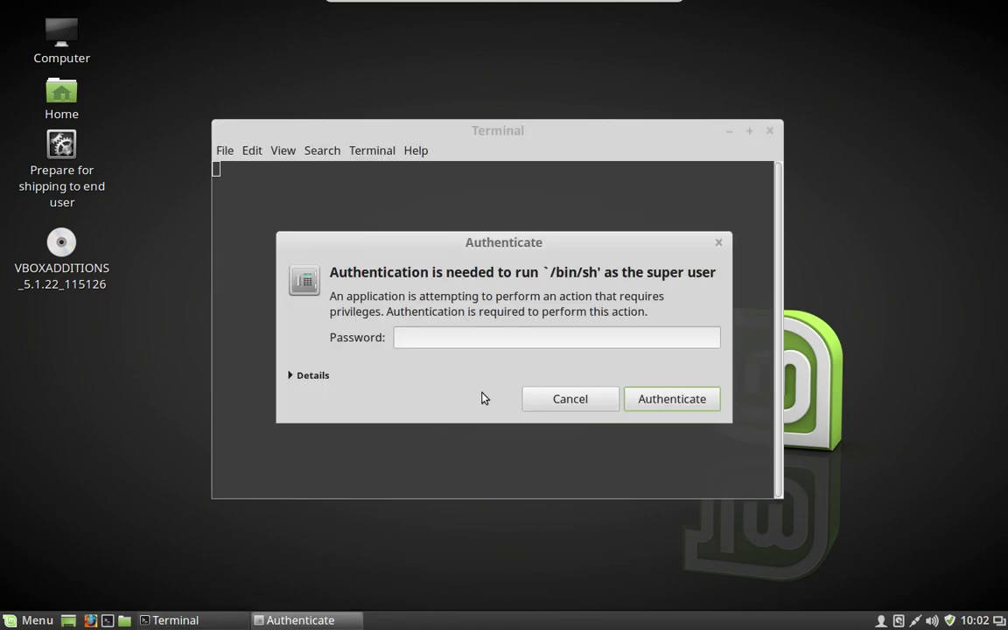
type("********")
left_click(673, 399)
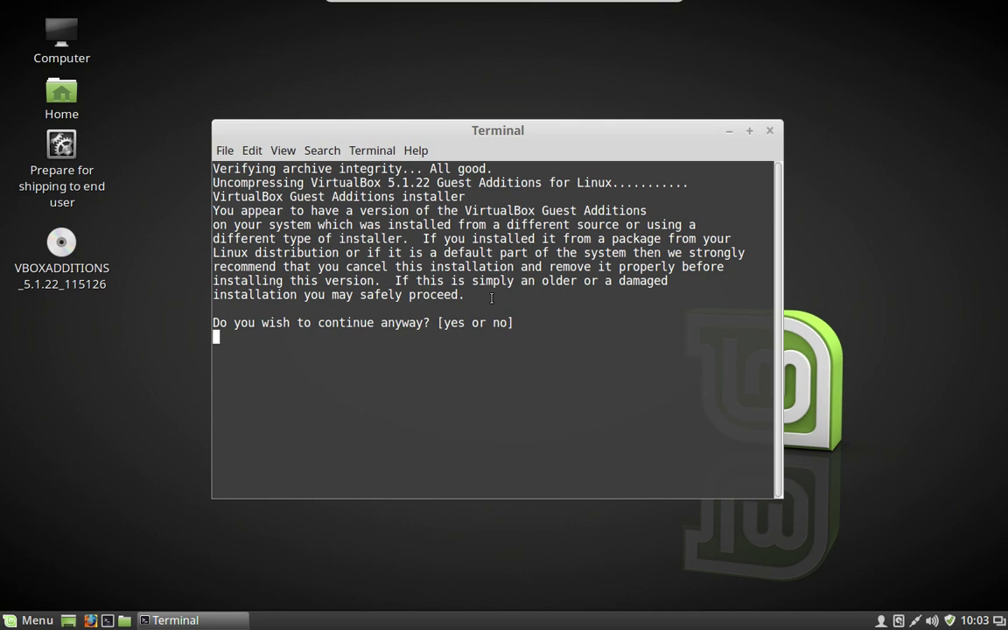
type("yes")
key("Return")
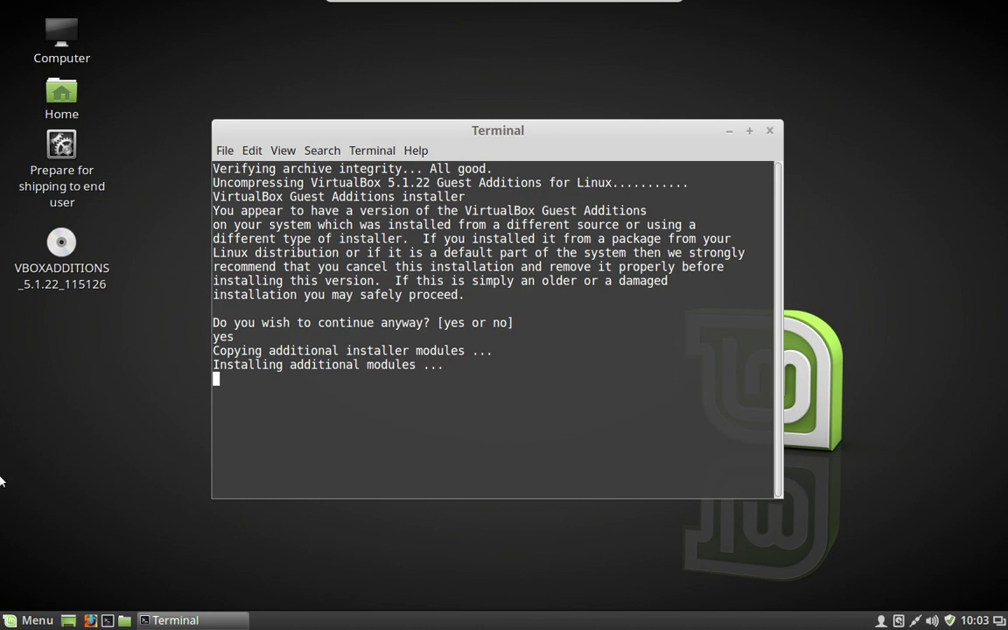
Launch Disks via a 'disk' menu search to view the 17 GB hard disk's partitions
left_click(31, 619)
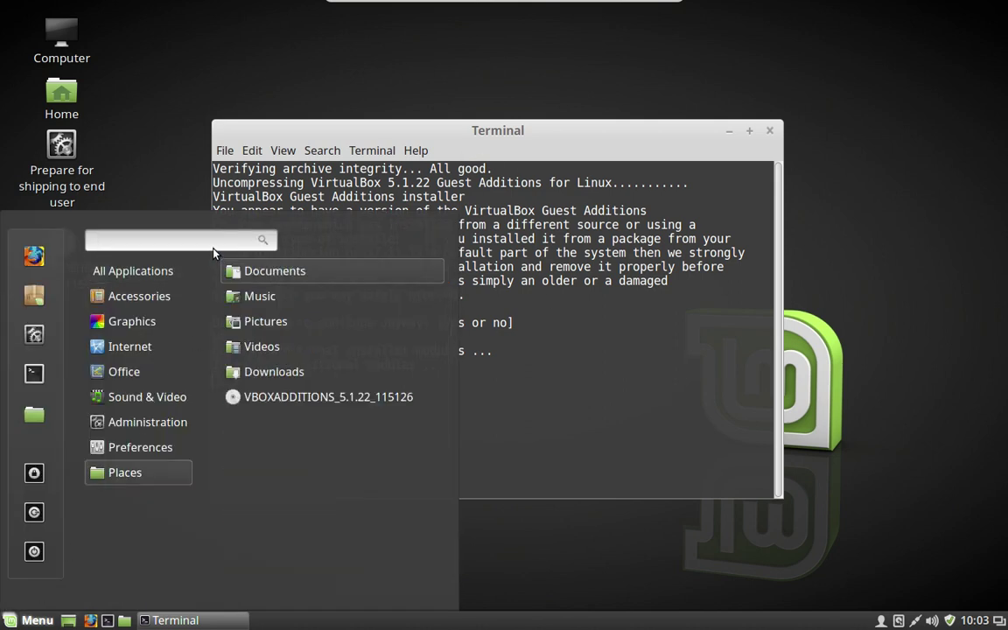
type("disk")
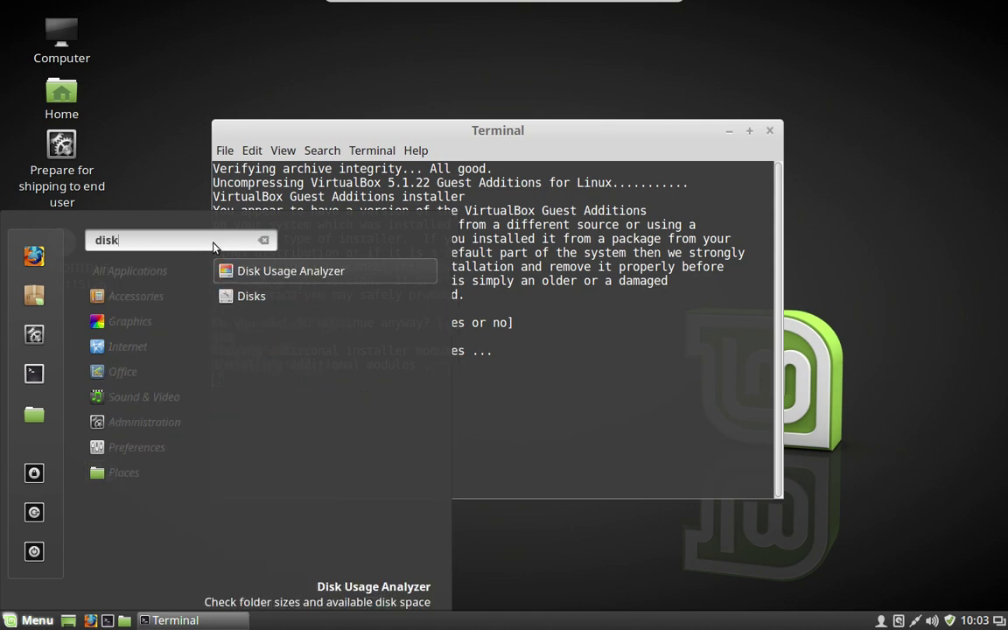
left_click(308, 305)
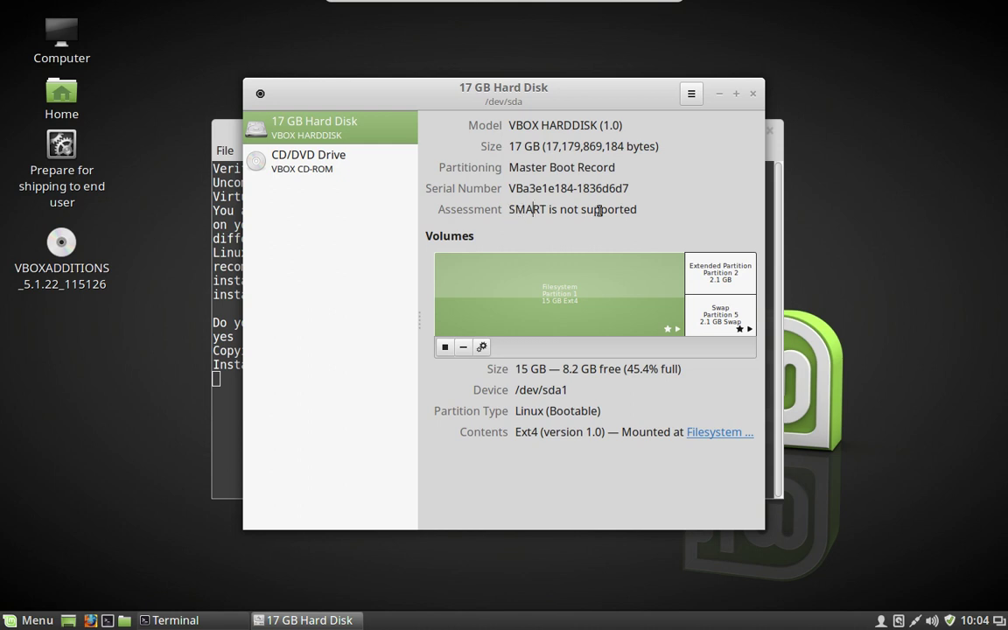
left_click_drag(531, 210, 599, 210)
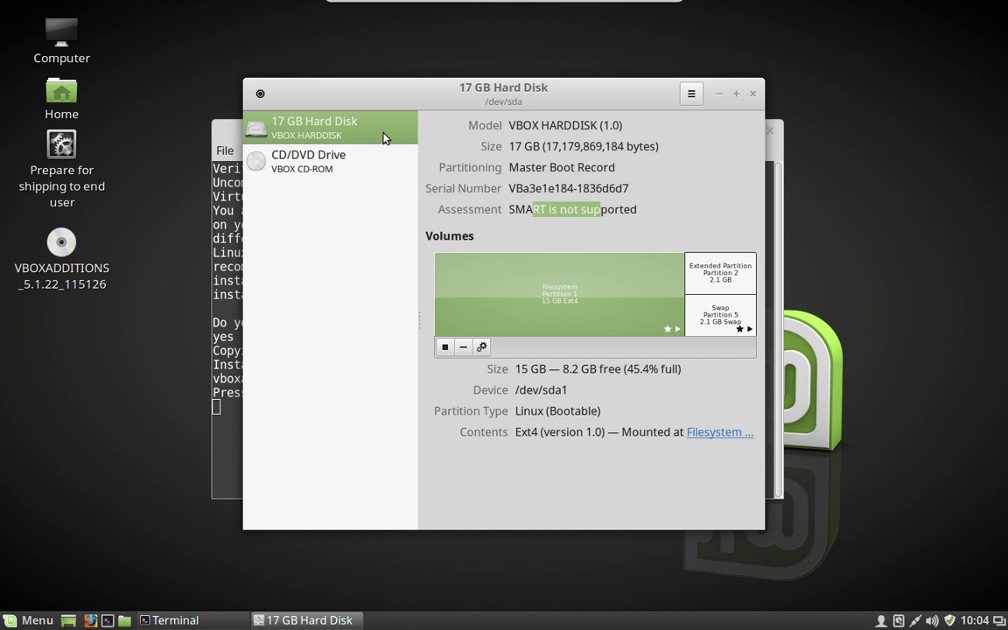
Enable write caching for the 17 GB hard disk, authenticating with the password, then close Disks
left_click(689, 94)
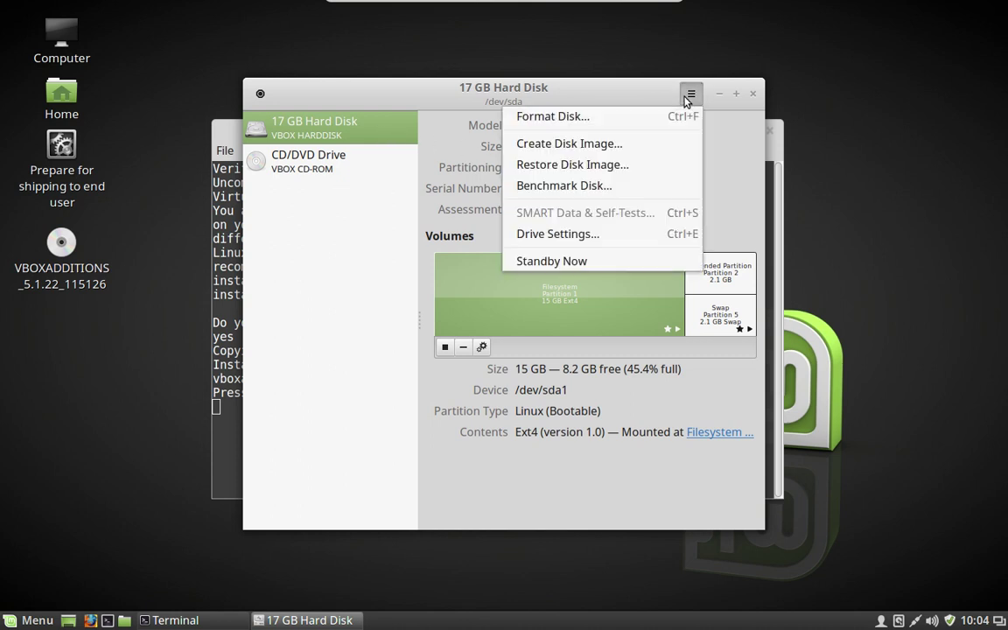
left_click(618, 240)
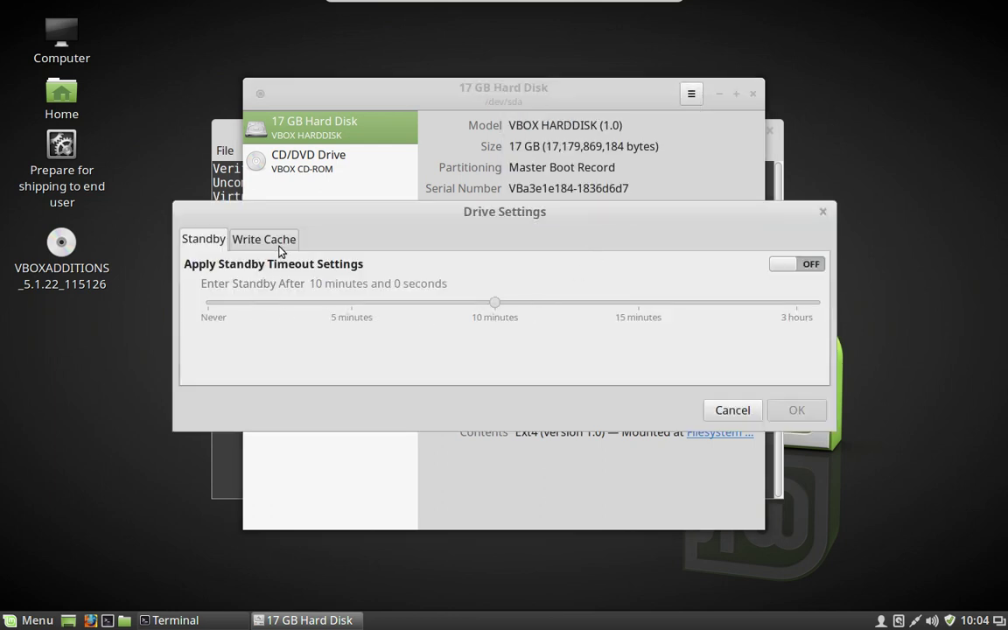
left_click(281, 247)
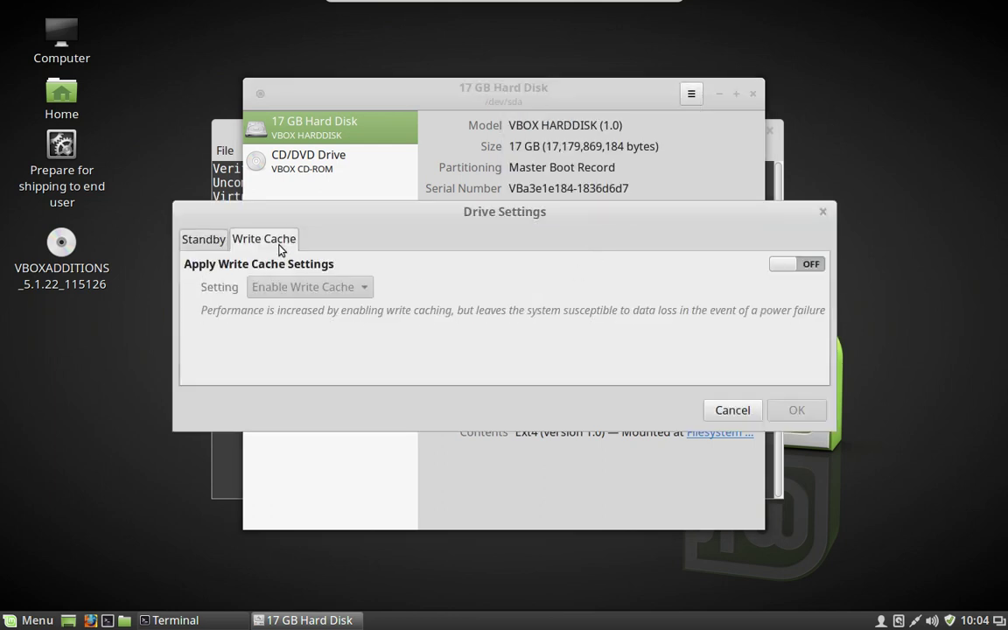
left_click(775, 266)
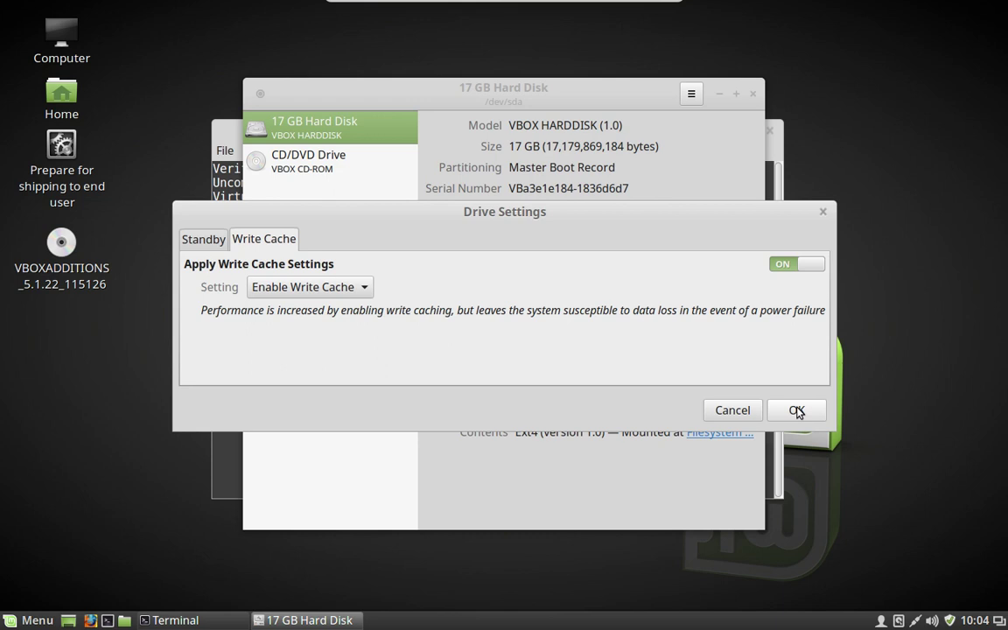
left_click(796, 410)
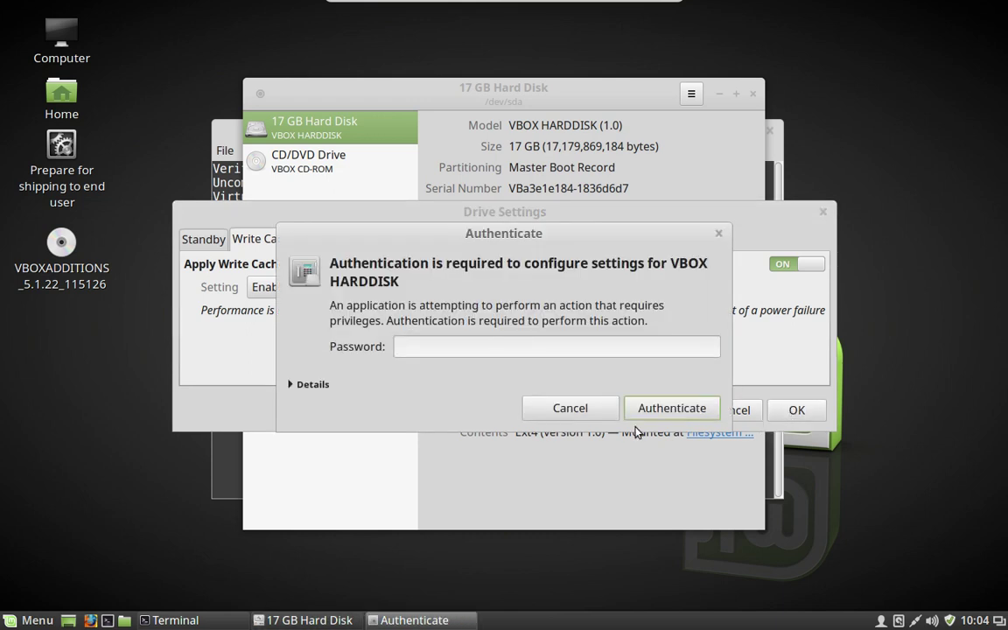
type("••••••••")
key("Return")
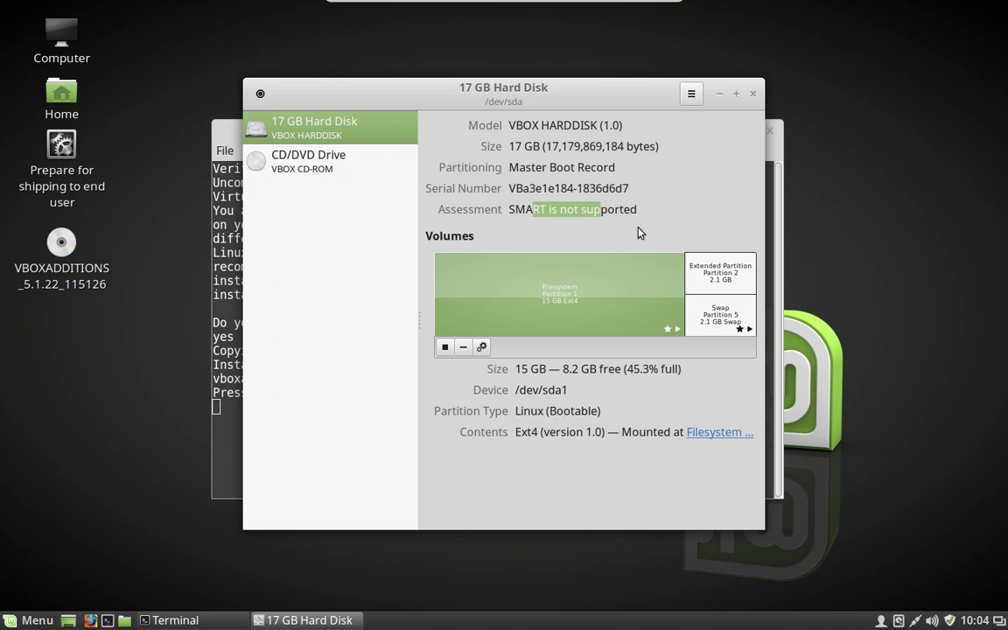
left_click(752, 93)
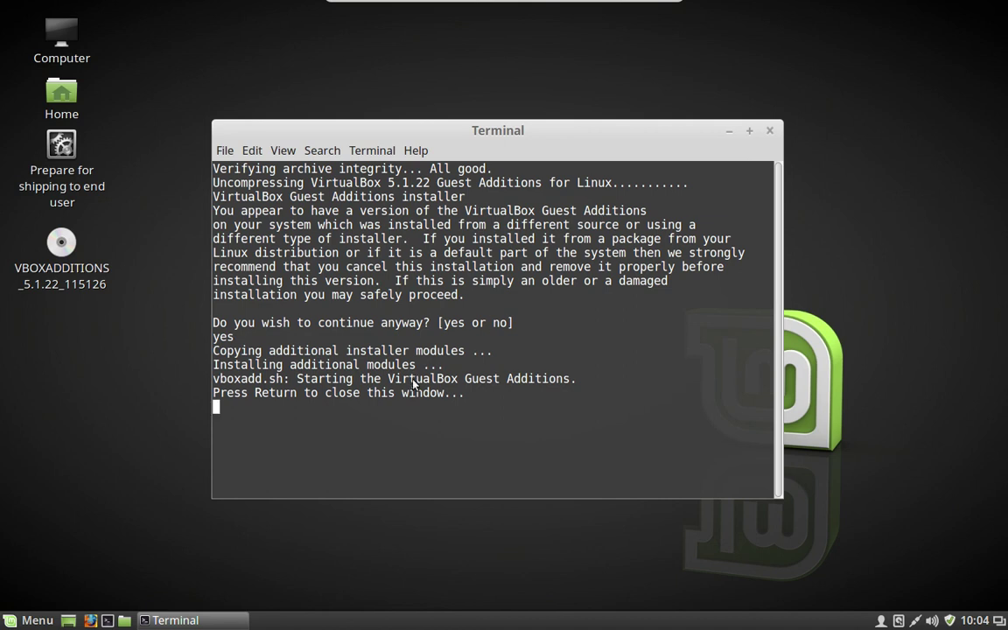
Close the finished installer terminal and restart the Mint VM from Menu > Quit
key("Return")
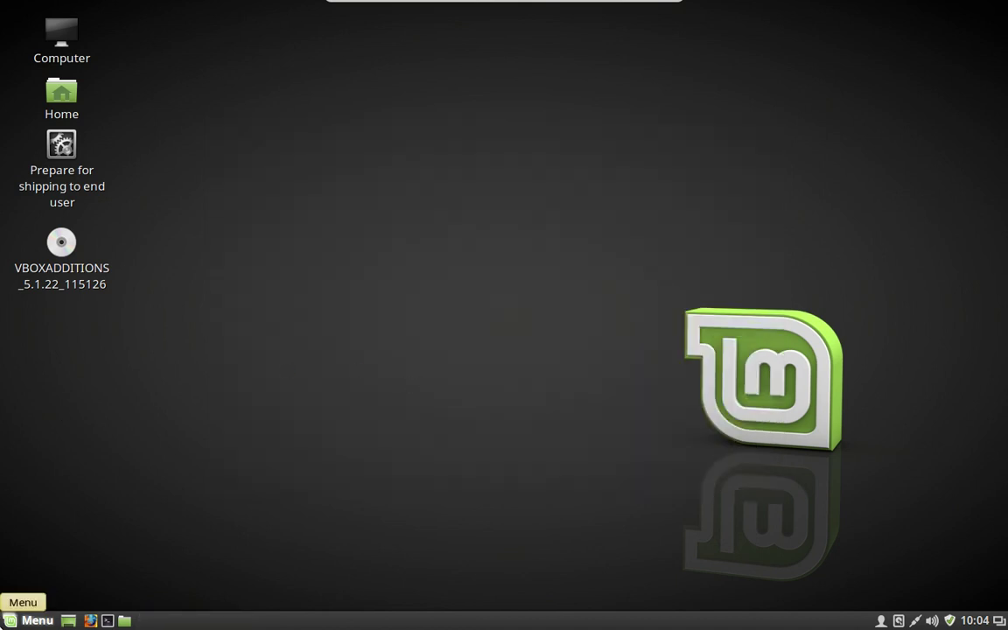
left_click(25, 619)
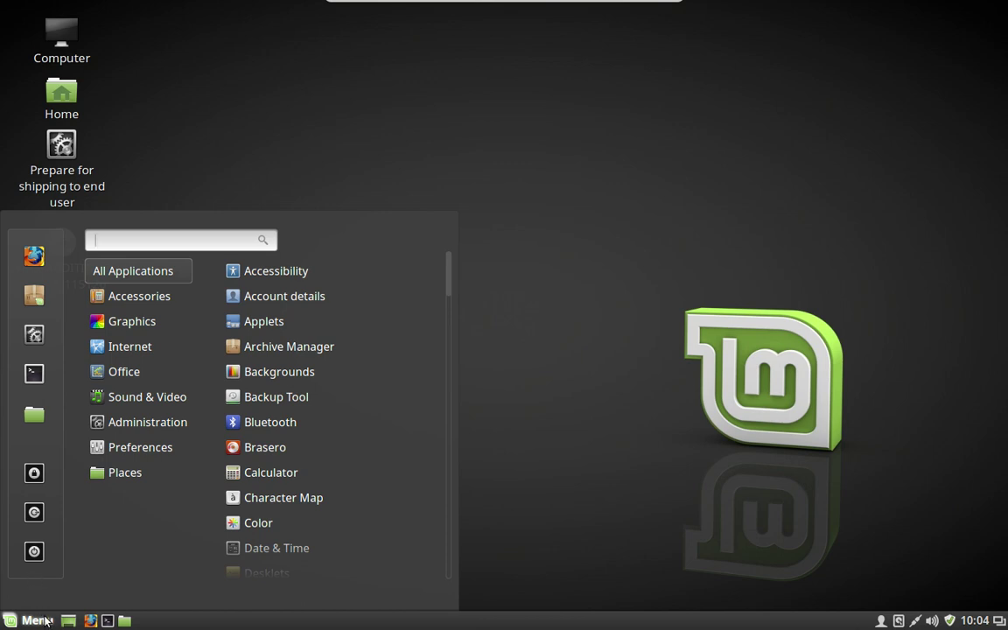
left_click(34, 551)
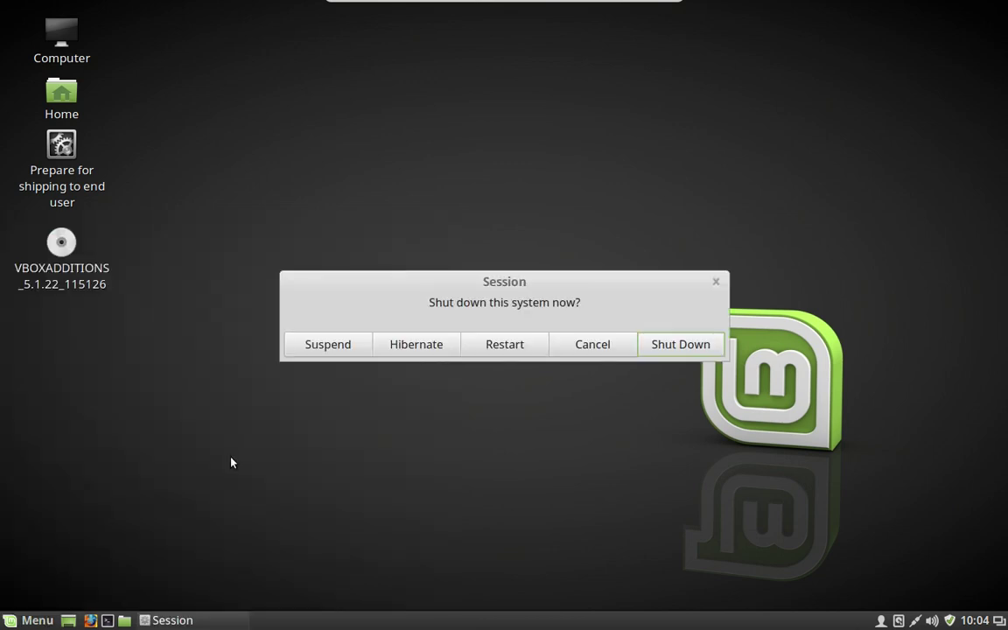
left_click(507, 347)
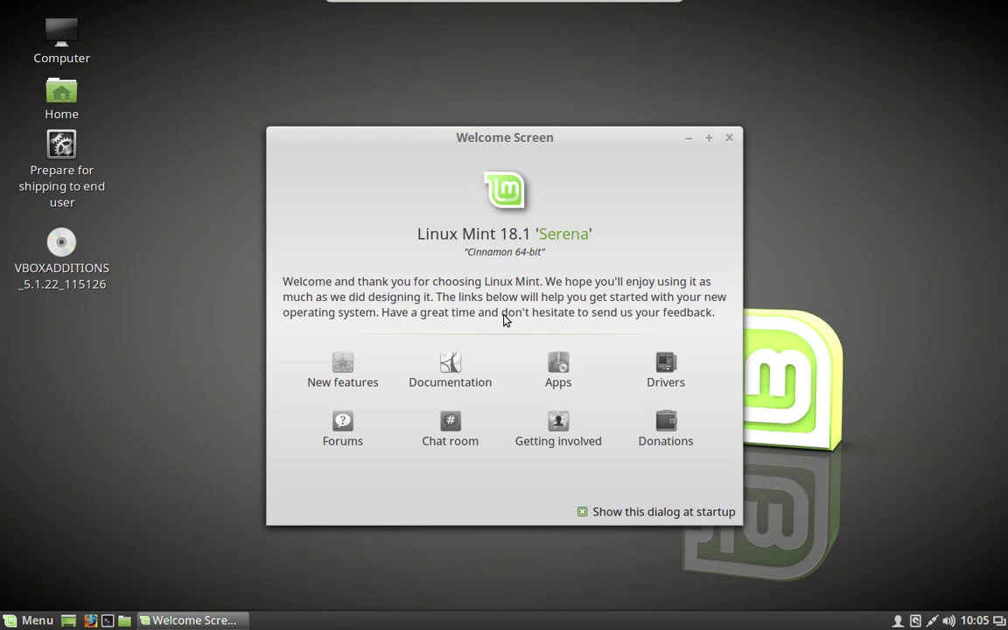
Close the Welcome Screen, eject the VBOXADDITIONS disc, and launch Software Manager
left_click(731, 138)
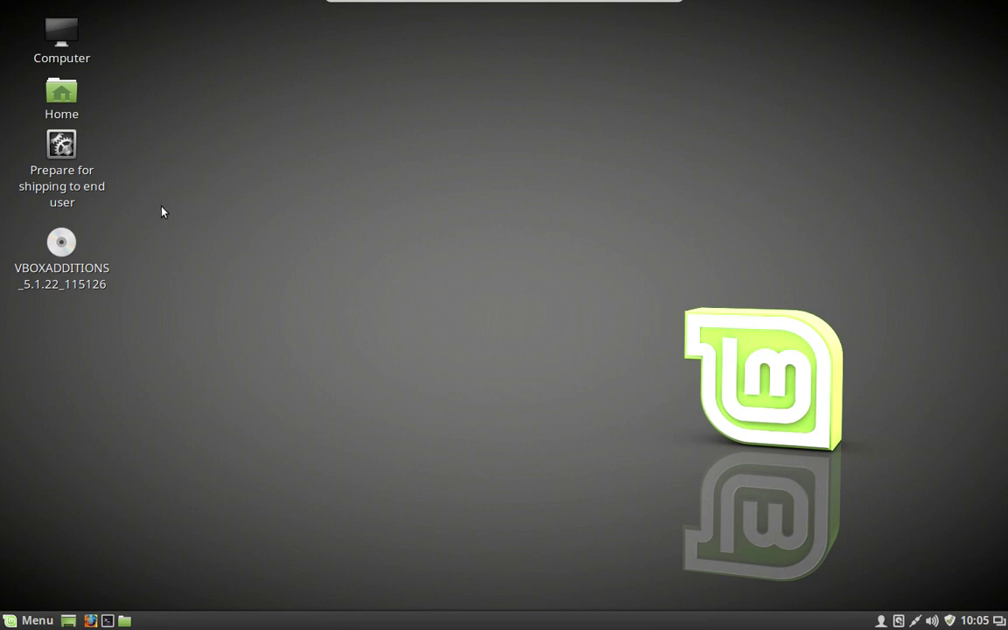
right_click(63, 250)
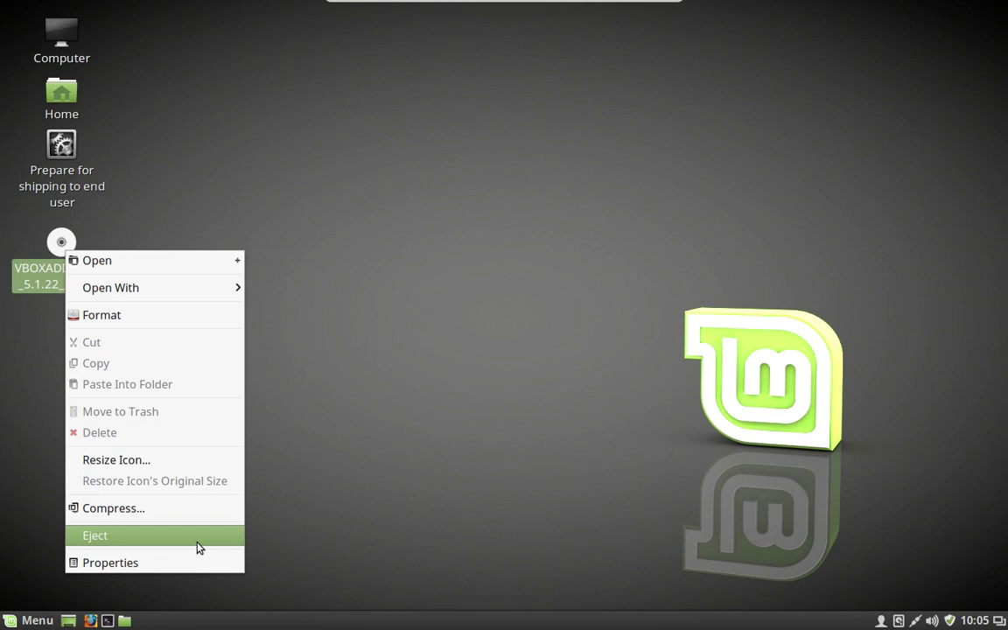
left_click(196, 543)
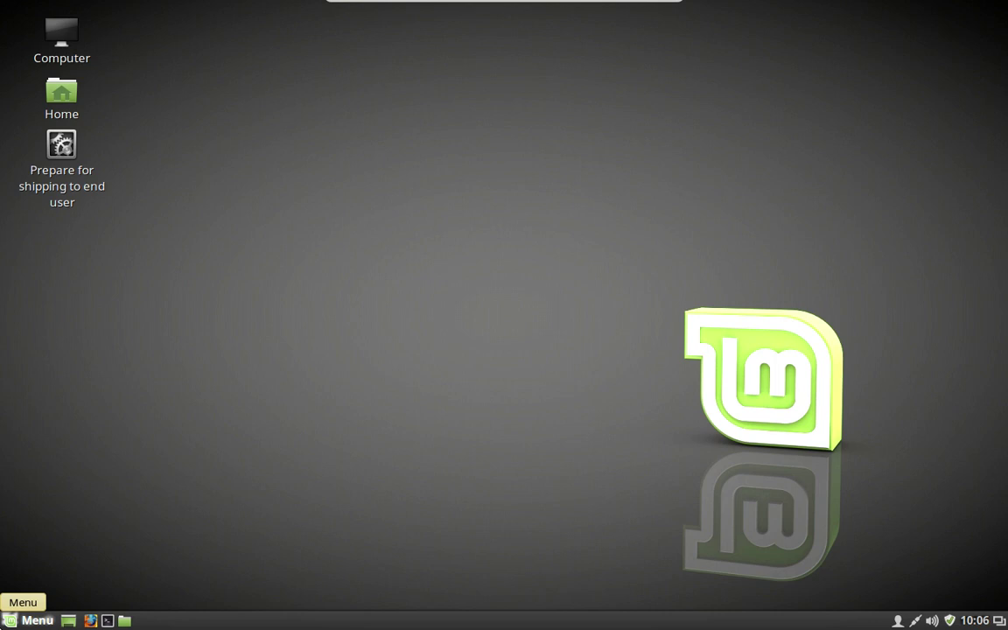
left_click(27, 620)
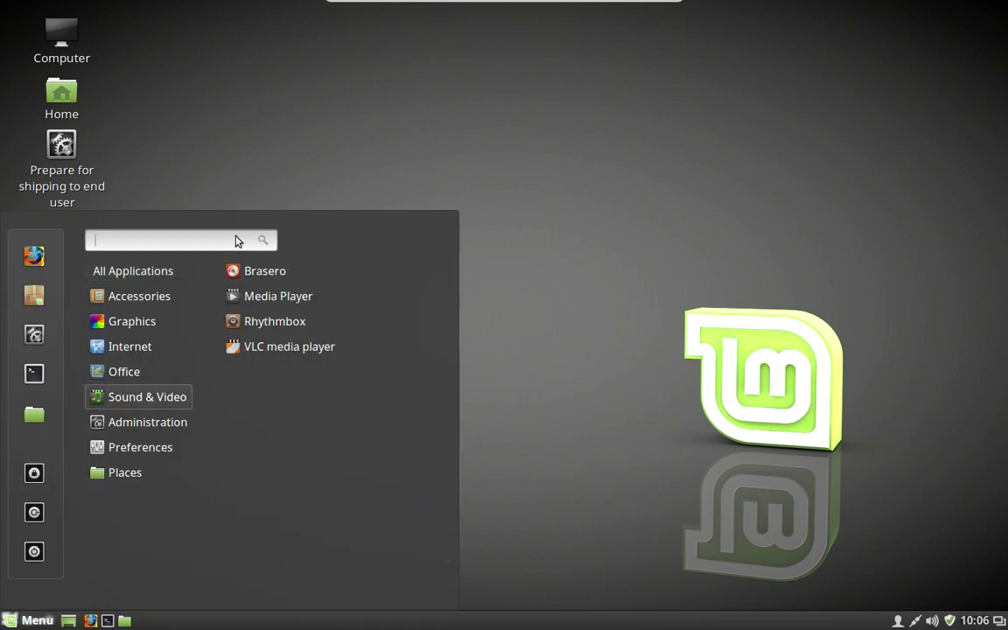
left_click(29, 300)
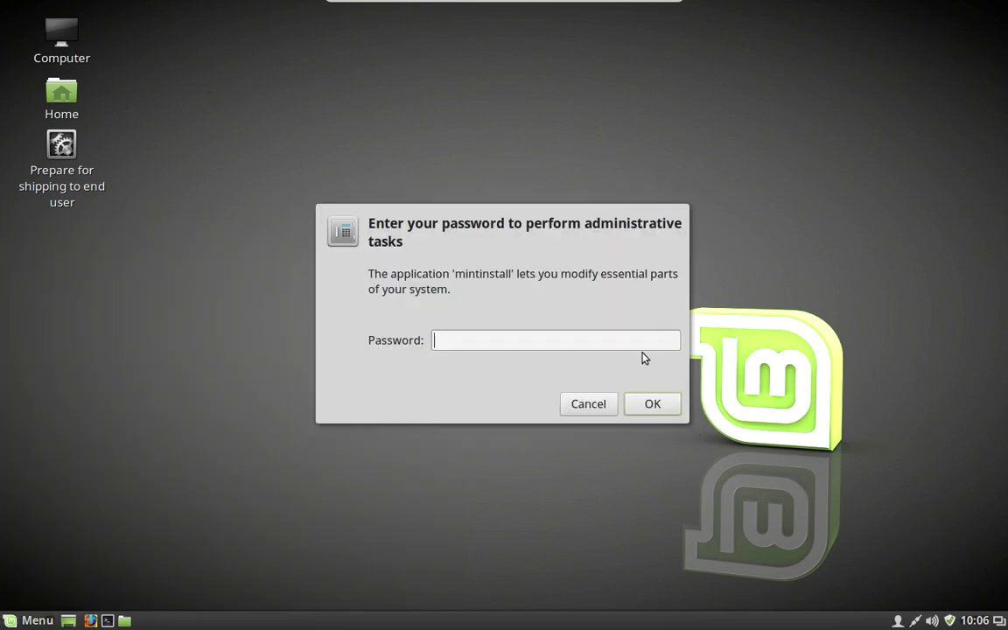
Enter the administrator password in the mintinstall authentication prompt to open Software Manager
type("********")
key("Return")
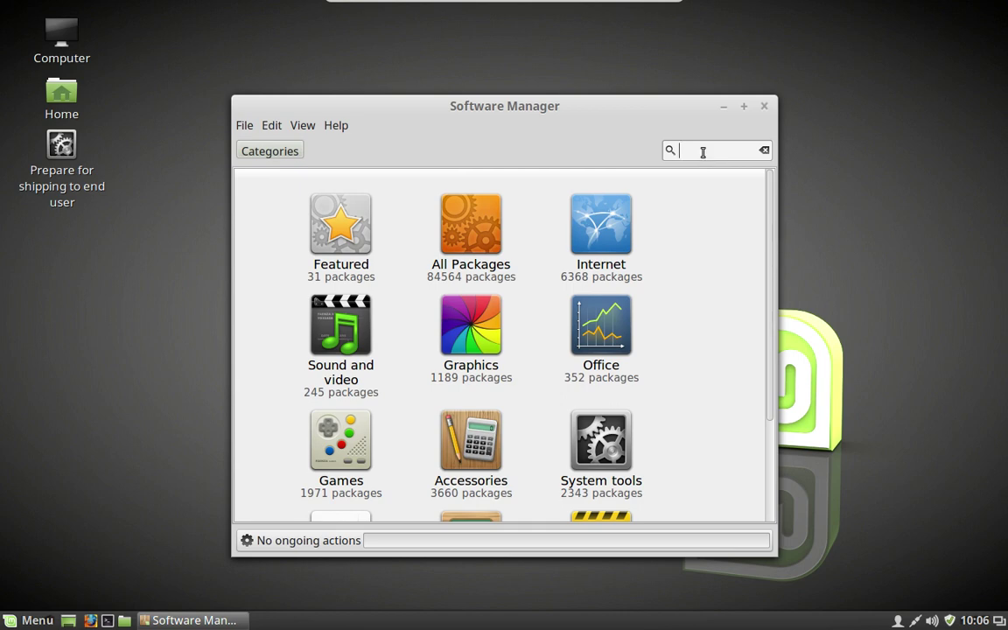
Search Software Manager for 'htop' and select the Htop interactive processes viewer result
type("htop")
key("Return")
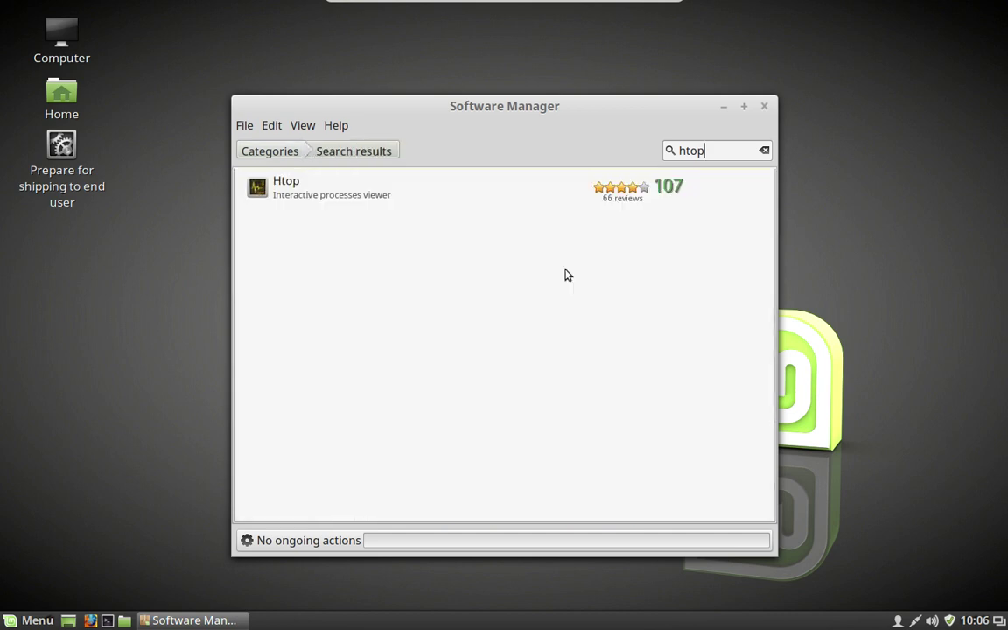
left_click(381, 192)
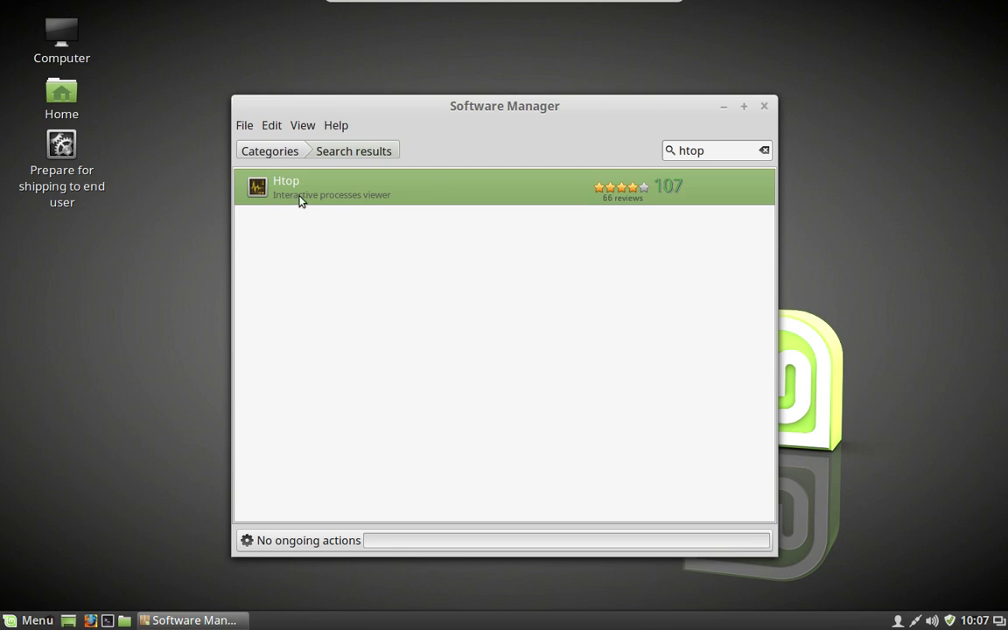
Install Htop from its package details page and close Software Manager
double_click(416, 189)
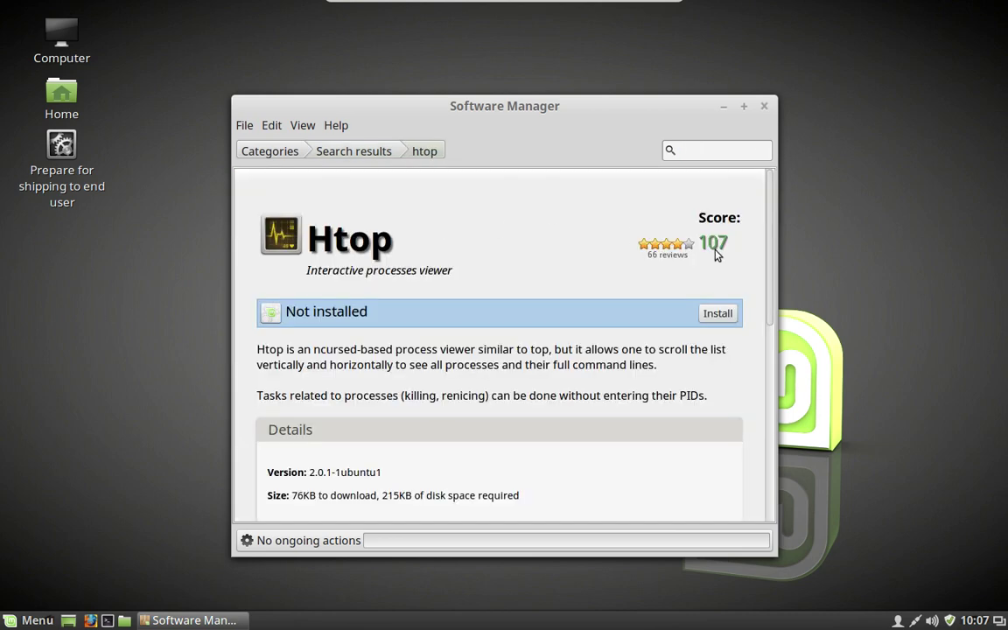
left_click(717, 314)
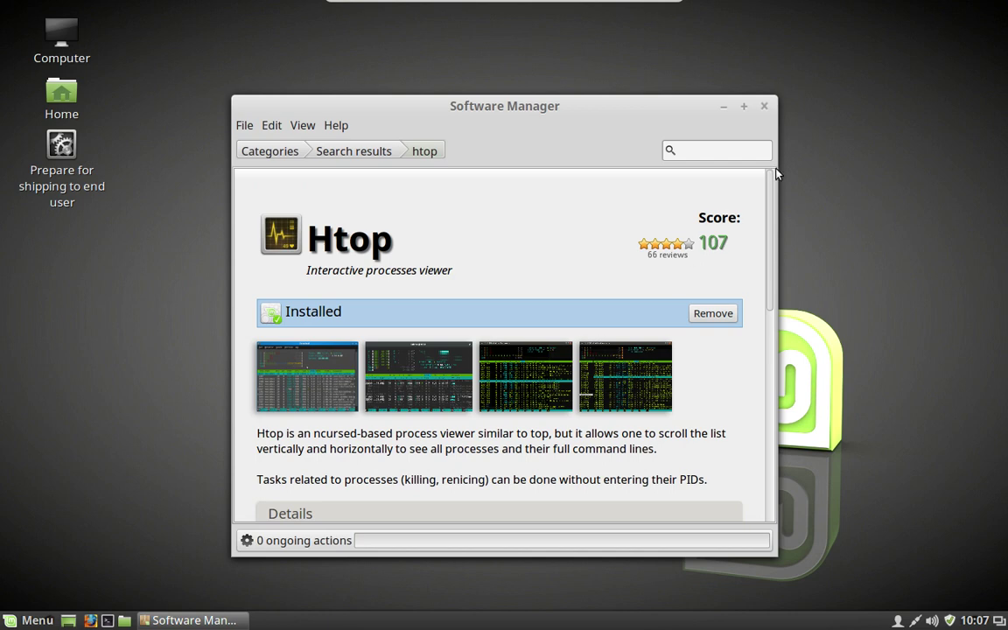
left_click(763, 106)
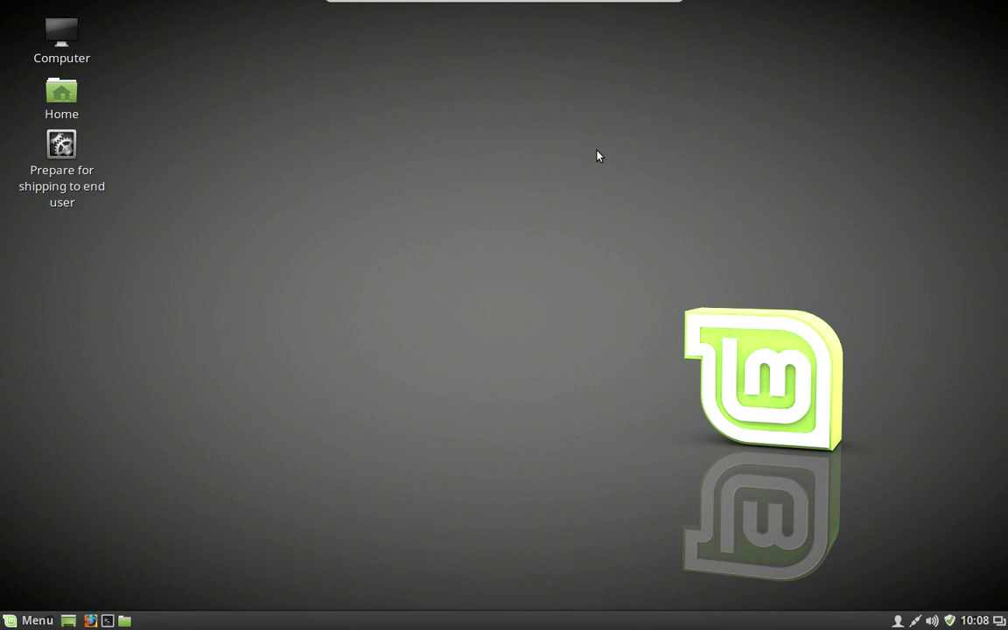
Run 'Prepare for shipping to end user', authenticate with the password, and acknowledge the oem-config notice
double_click(60, 149)
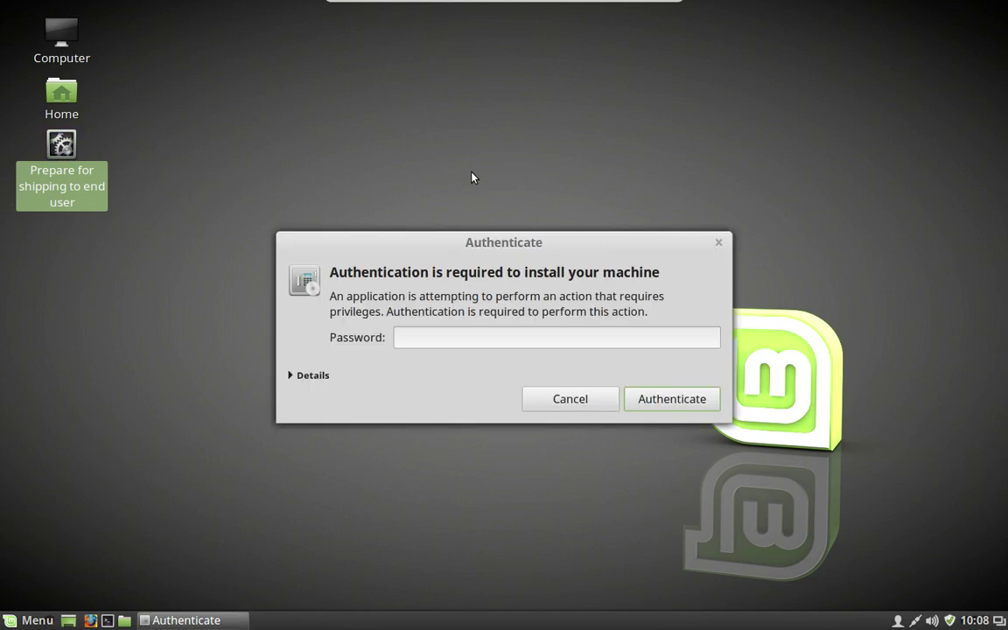
type("••••••••")
key("Return")
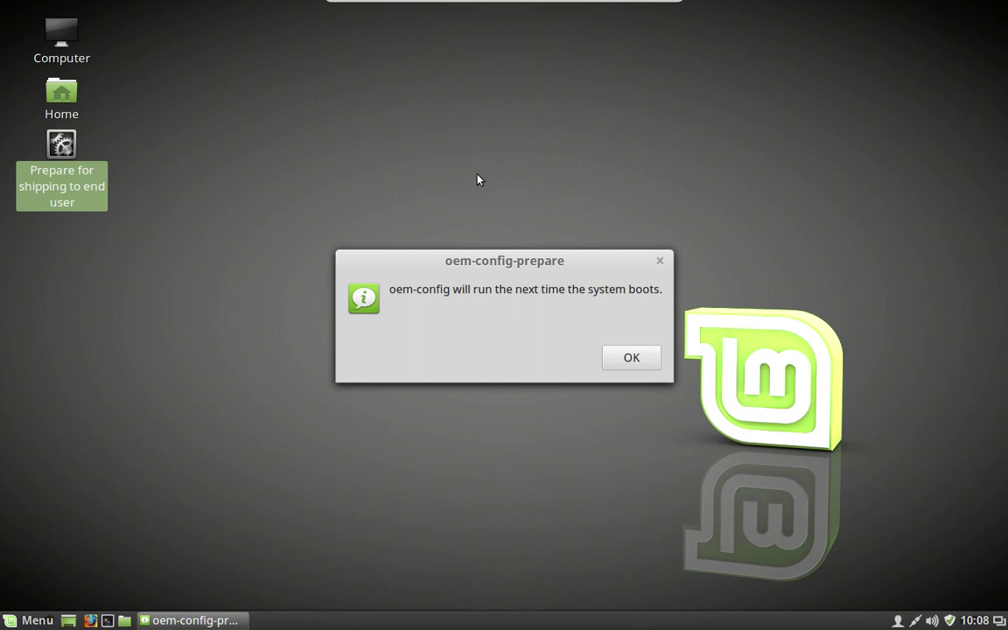
left_click(619, 355)
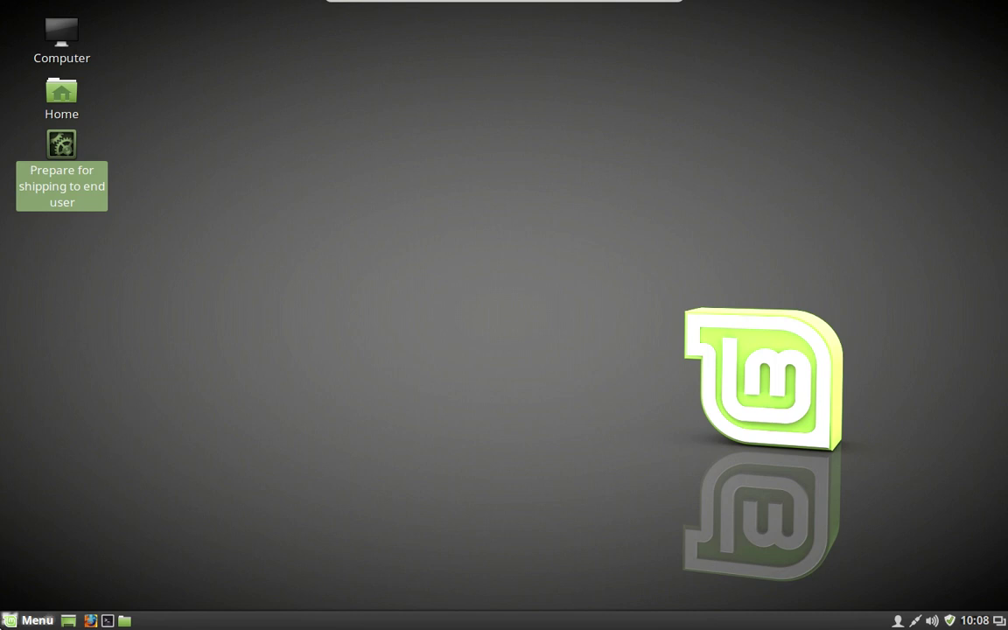
Restart the guest through Menu > Quit > Restart to boot into the first-run wizard
key("super")
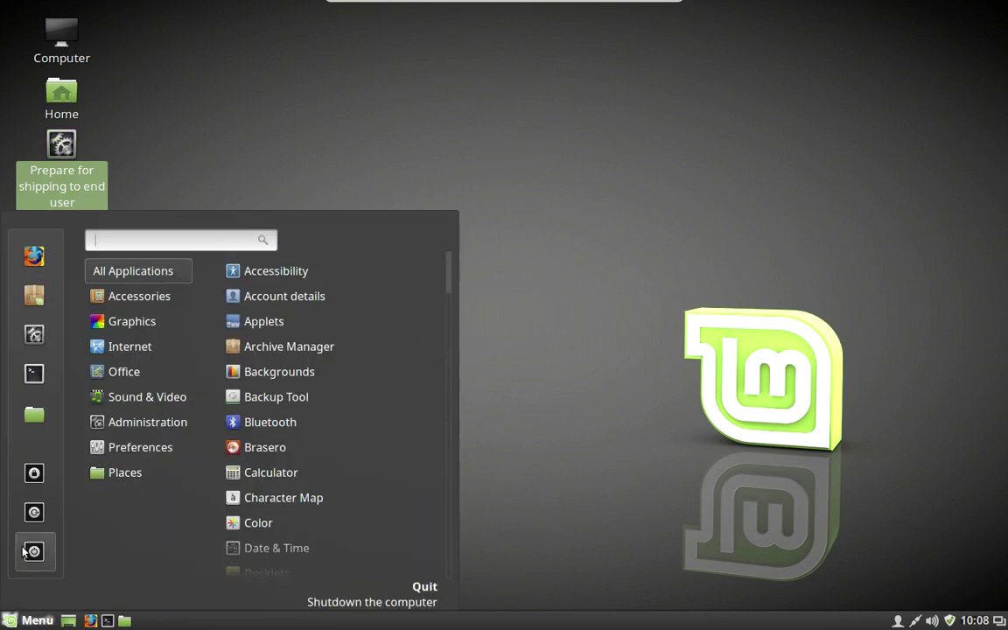
left_click(26, 551)
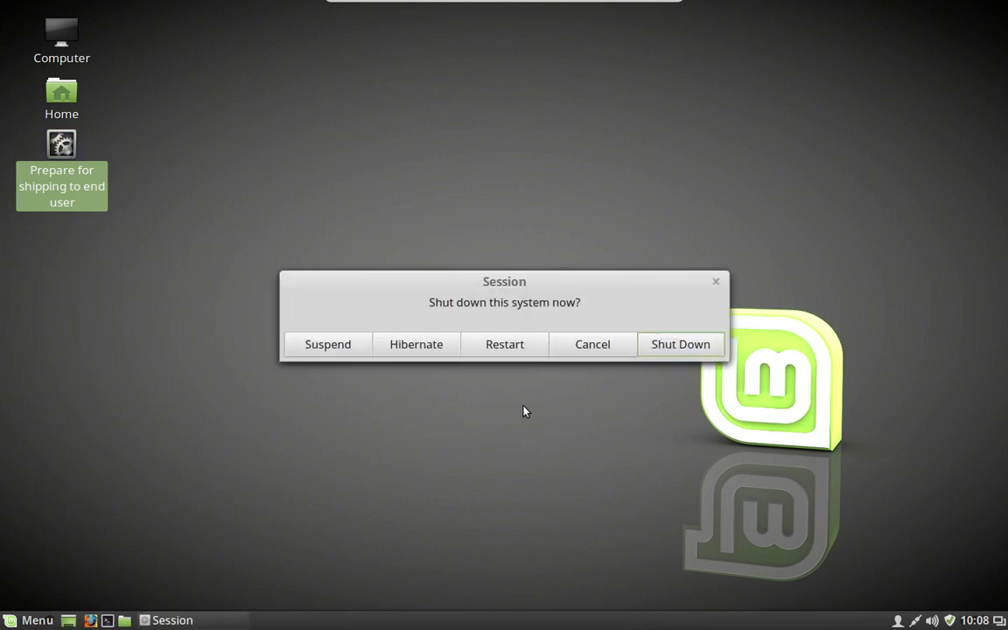
left_click(504, 352)
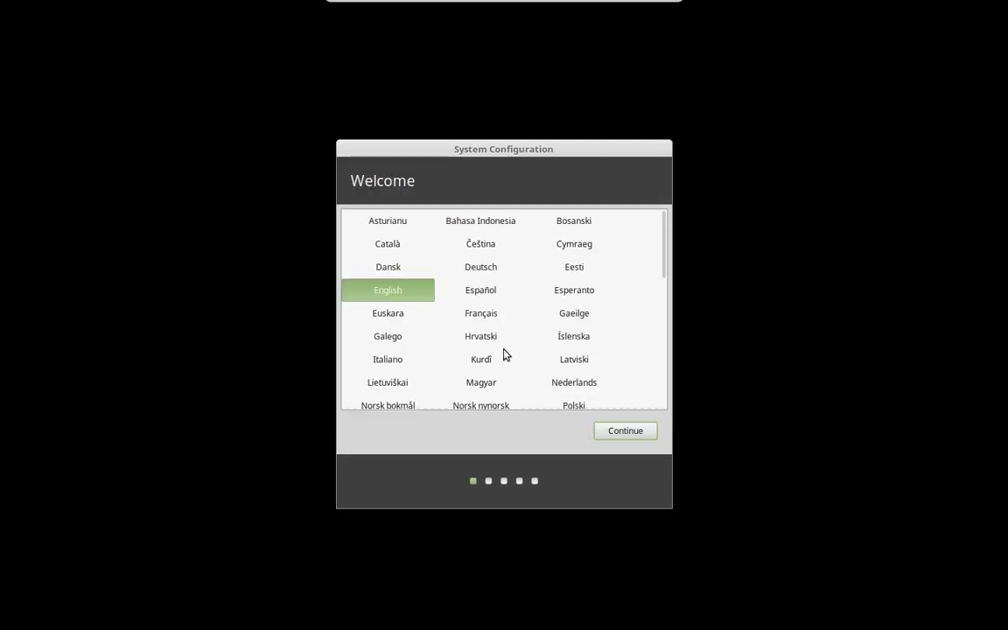
Keep English, the New York time zone and the English (US) keyboard through each page
left_click(622, 432)
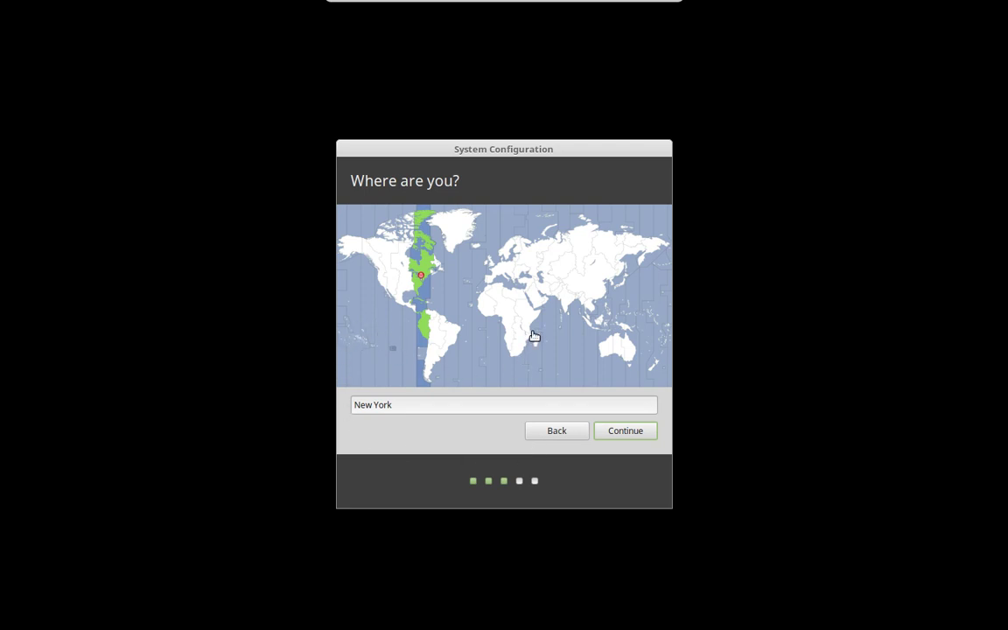
left_click(619, 432)
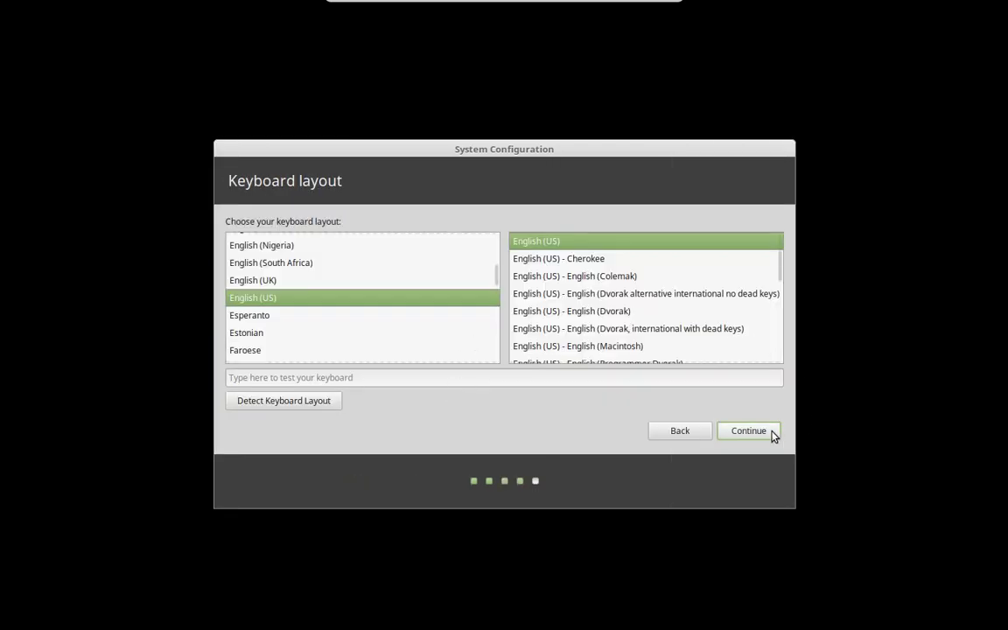
left_click(756, 429)
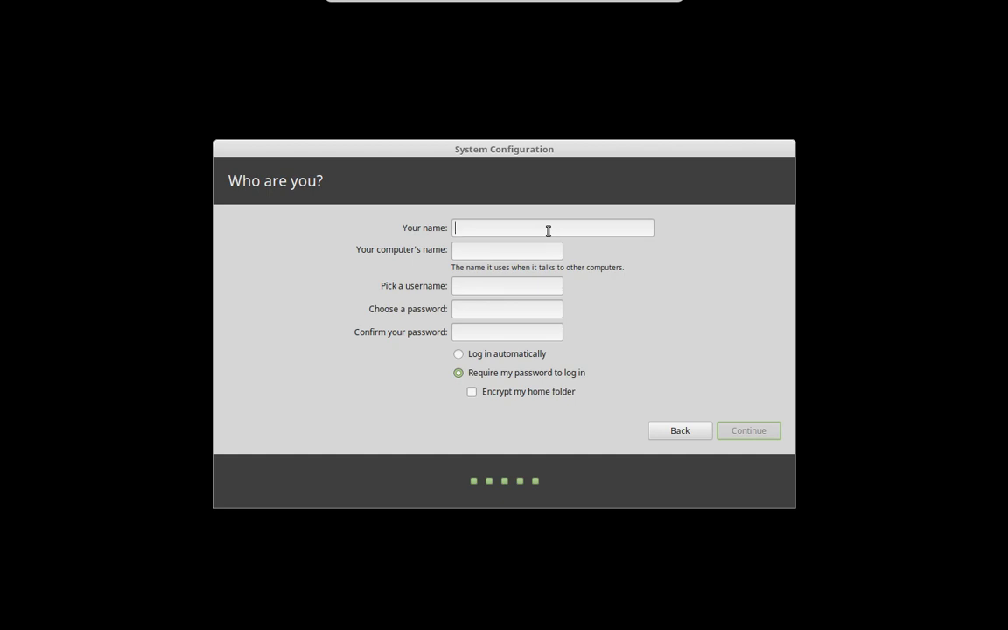
Enter the user's full name and replace the suggested computer name with LM18
type("Joe ")
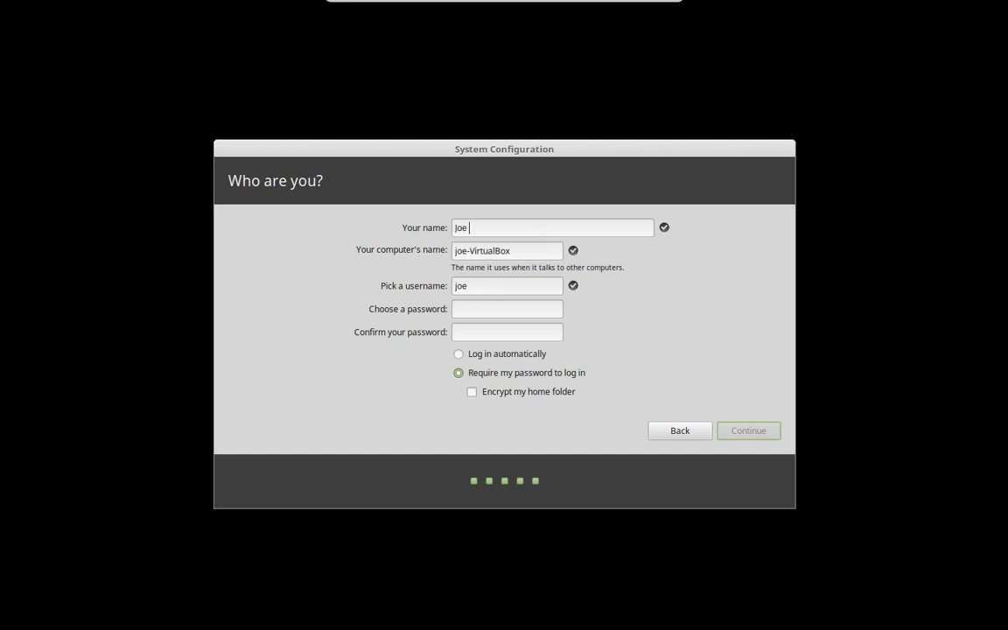
type("Collinx")
left_click_drag(519, 251, 366, 251)
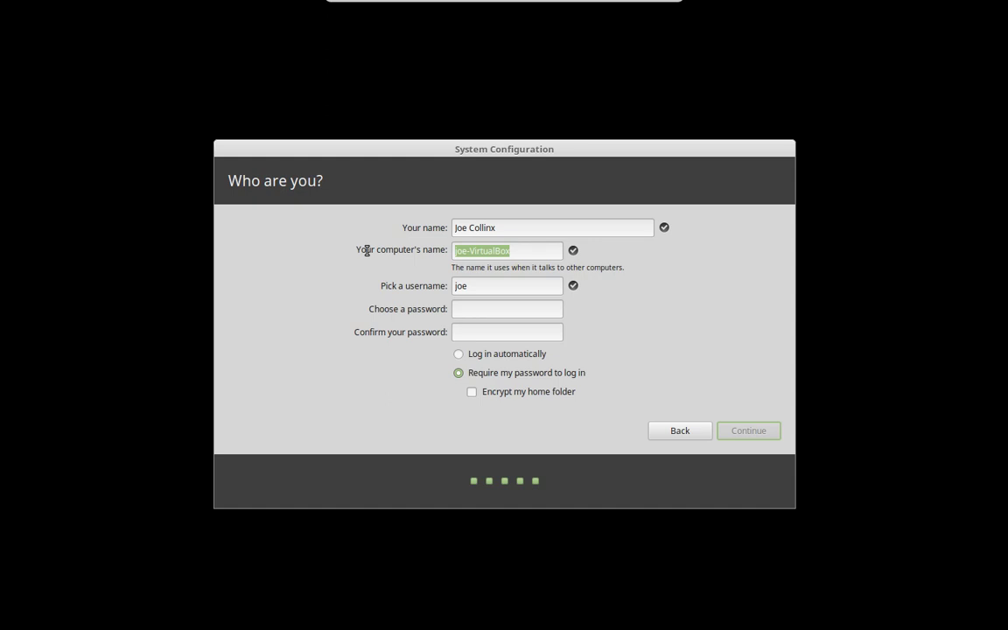
type("LM18")
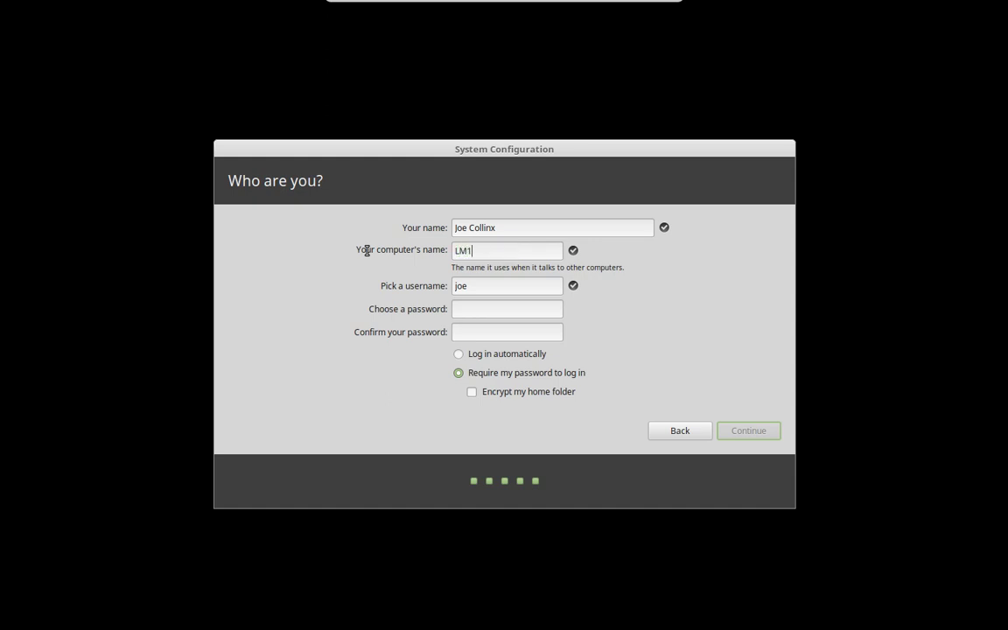
Enter and confirm the account password, then submit the details to start configuration
left_click(495, 308)
type("12345678")
left_click(532, 333)
type("12345678")
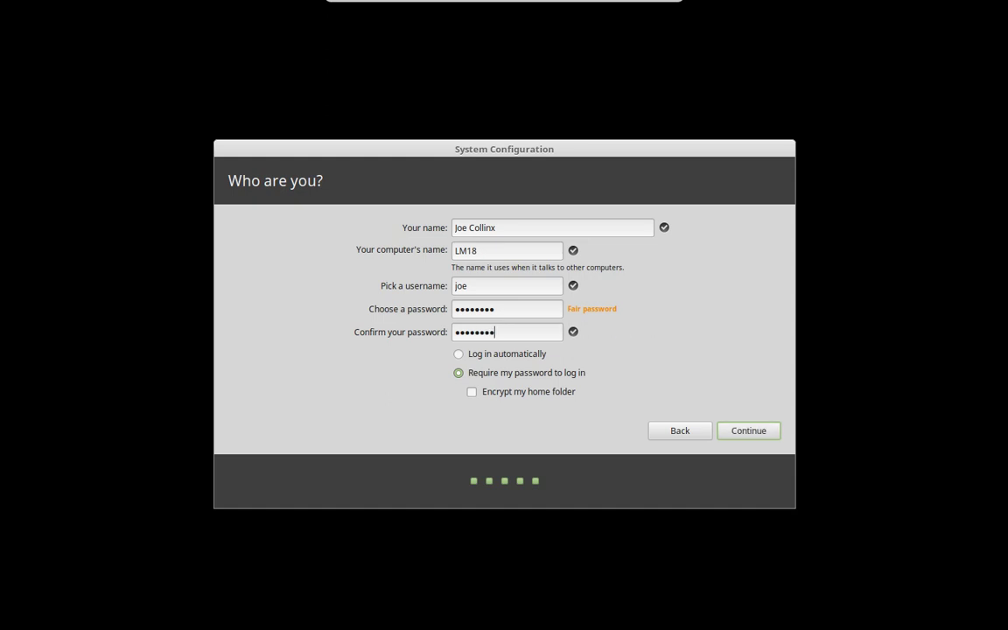
left_click(739, 430)
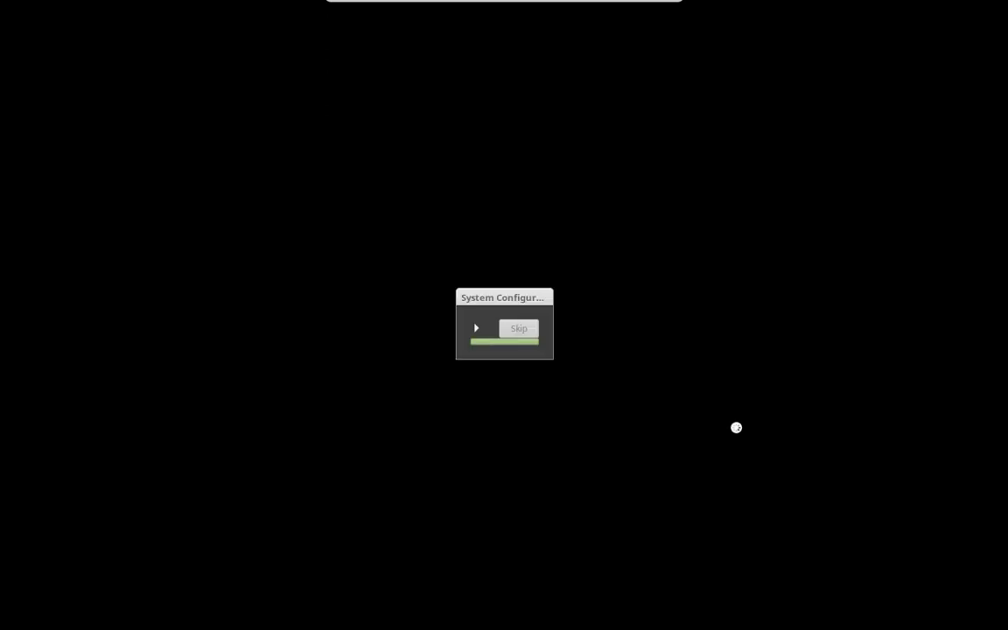